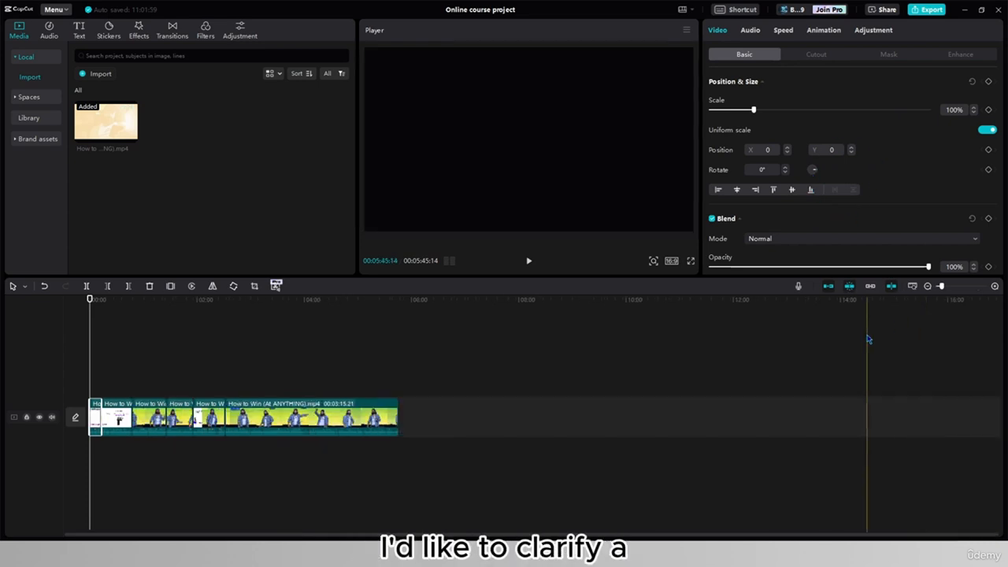
Step: Zoom the timeline in and out to view the clips at a larger scale
{"action": "left_click", "coordinate": [867, 339]}
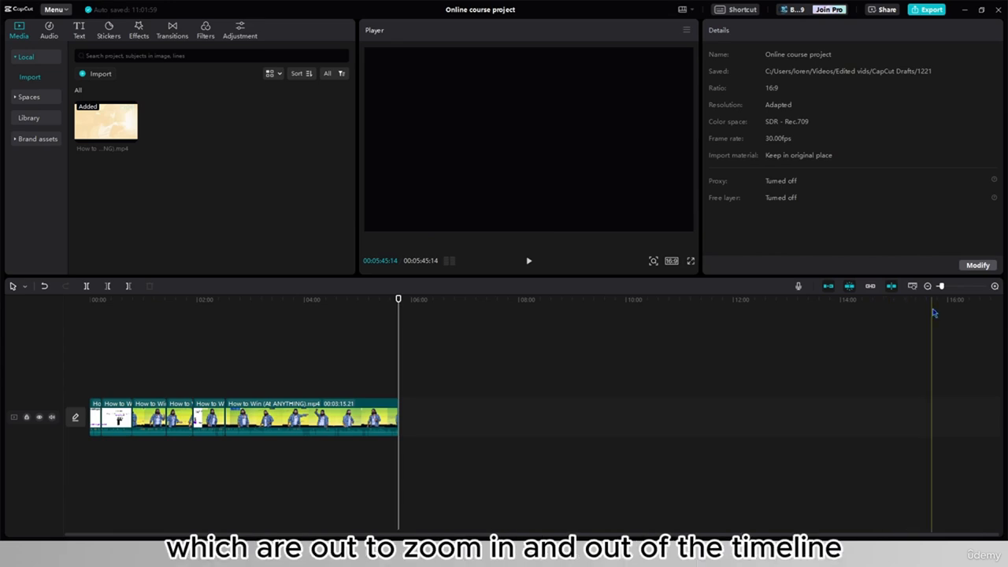
{"action": "left_click_drag", "start_coordinate": [940, 286], "coordinate": [948, 288]}
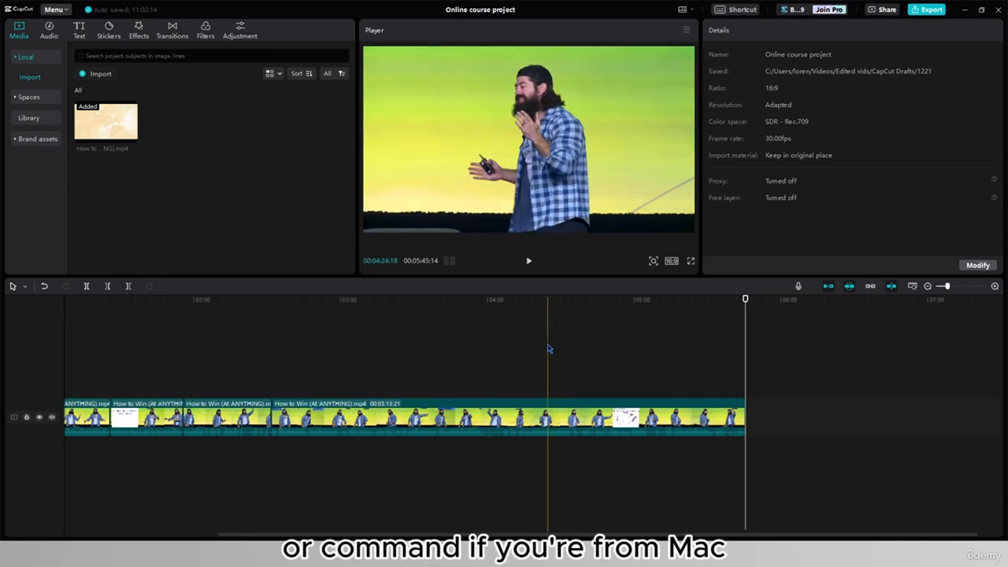
{"action": "scroll", "coordinate": [549, 349], "scroll_direction": "up", "scroll_amount": 4}
{"action": "scroll", "coordinate": [549, 349], "scroll_direction": "down", "scroll_amount": 8}
{"action": "scroll", "coordinate": [550, 349], "scroll_direction": "up", "scroll_amount": 4}
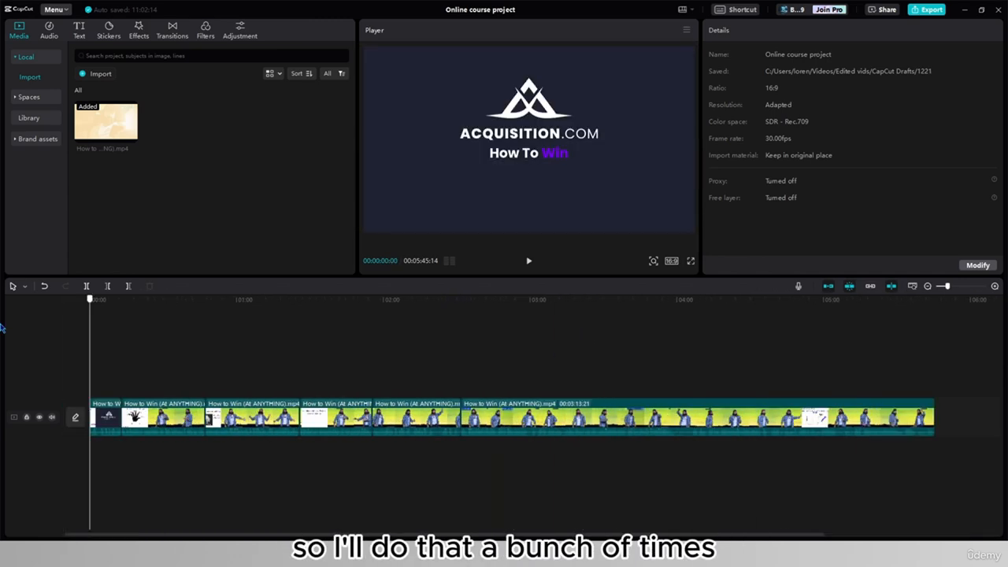
Step: Select the first clip, view the keyboard shortcuts and look through the clip's Cutout, Mask, Enhance and Basic video settings
{"action": "left_click", "coordinate": [102, 421]}
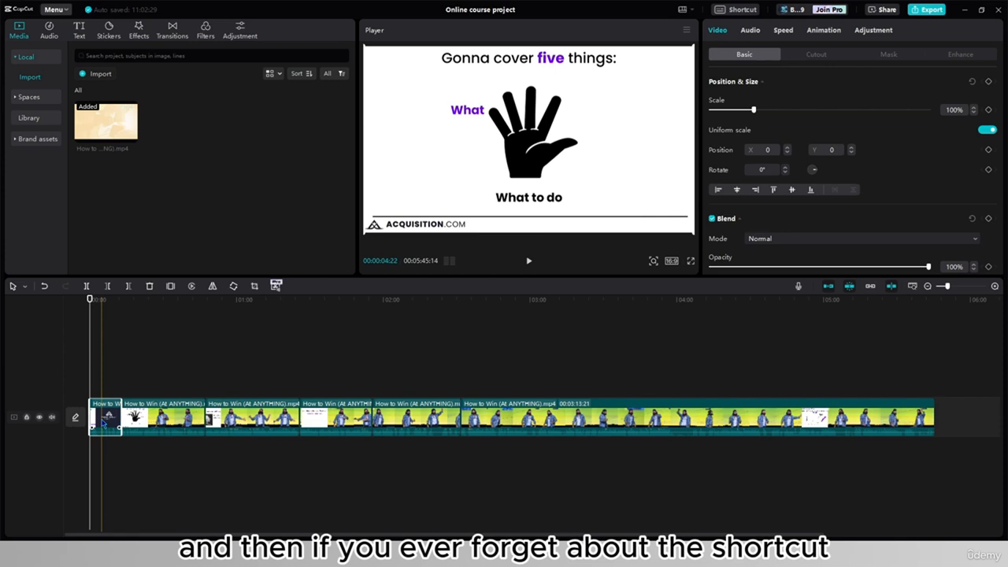
{"action": "left_click", "coordinate": [740, 10]}
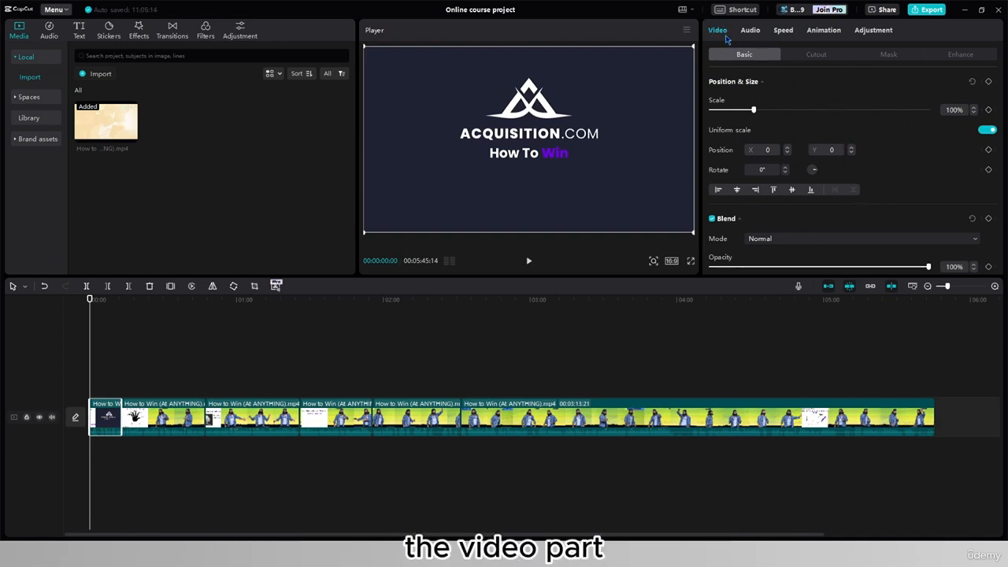
{"action": "left_click", "coordinate": [817, 59]}
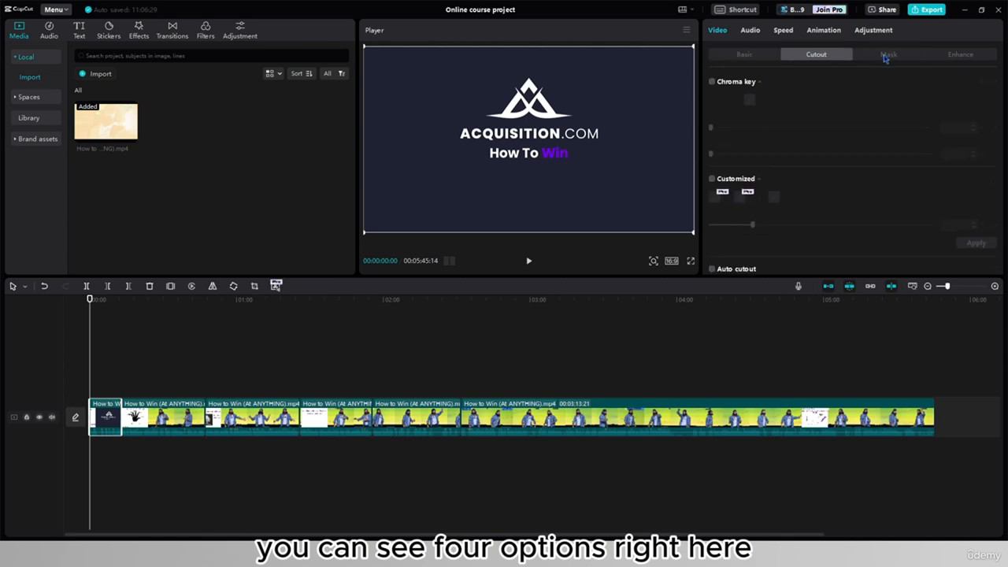
{"action": "left_click", "coordinate": [903, 59]}
{"action": "left_click", "coordinate": [953, 56]}
{"action": "left_click", "coordinate": [752, 57]}
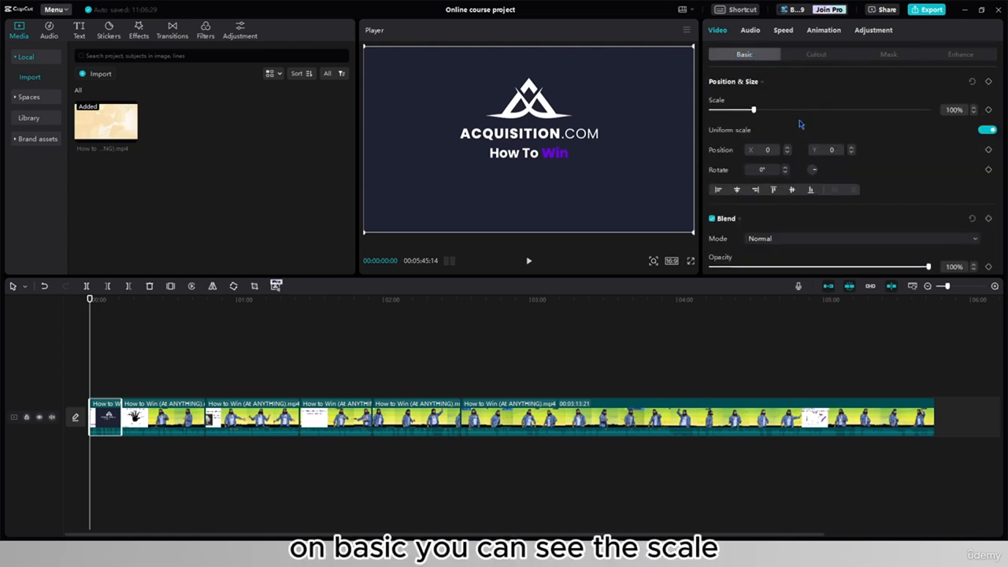
Step: Try a smaller scale and an X position of 100 on the first clip, undoing each change
{"action": "mouse_move", "coordinate": [755, 112]}
{"action": "left_mouse_down"}
{"action": "mouse_move", "coordinate": [792, 112]}
{"action": "mouse_move", "coordinate": [748, 116]}
{"action": "left_mouse_up"}
{"action": "key", "text": "ctrl+z"}
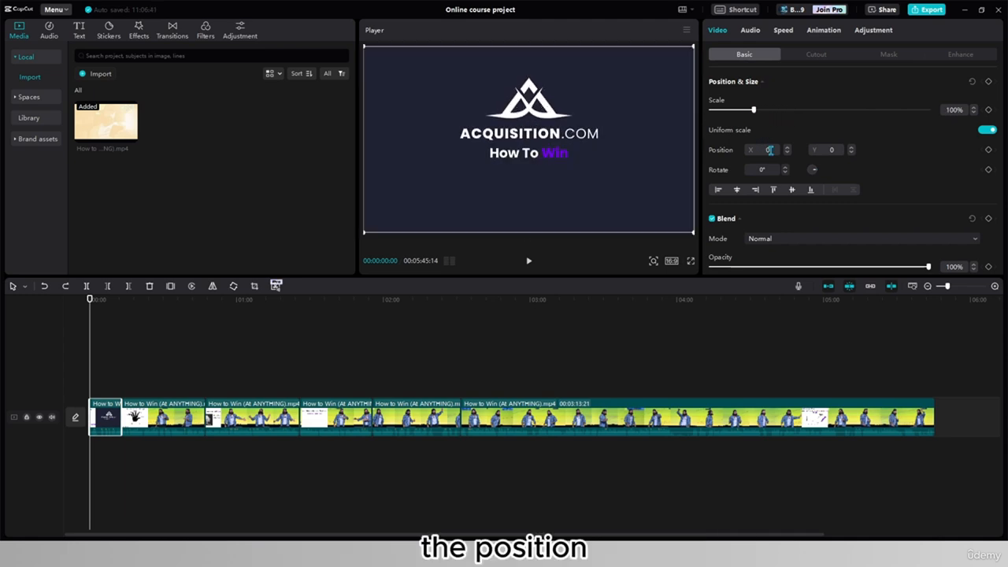
{"action": "left_click", "coordinate": [768, 150]}
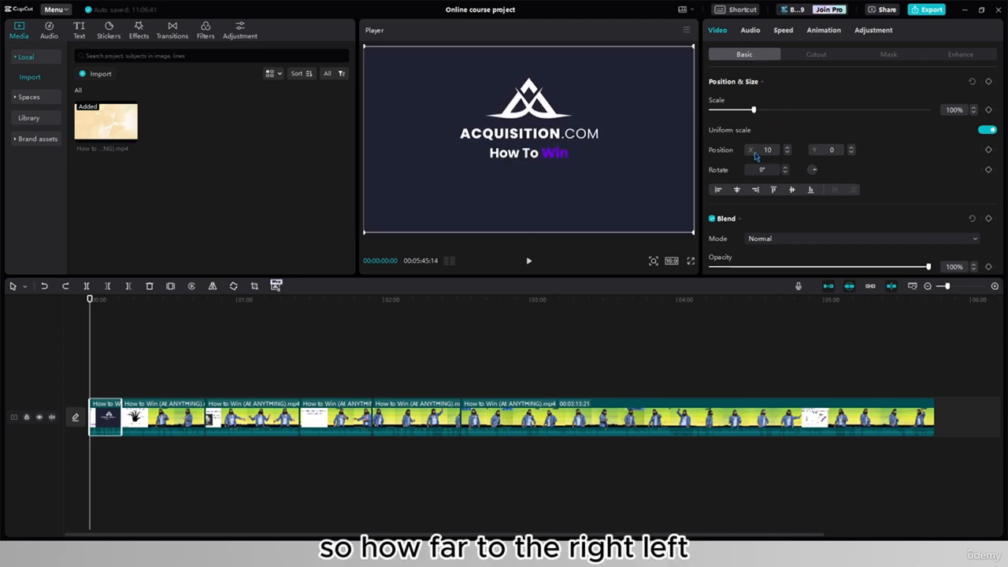
{"action": "key", "text": "Return"}
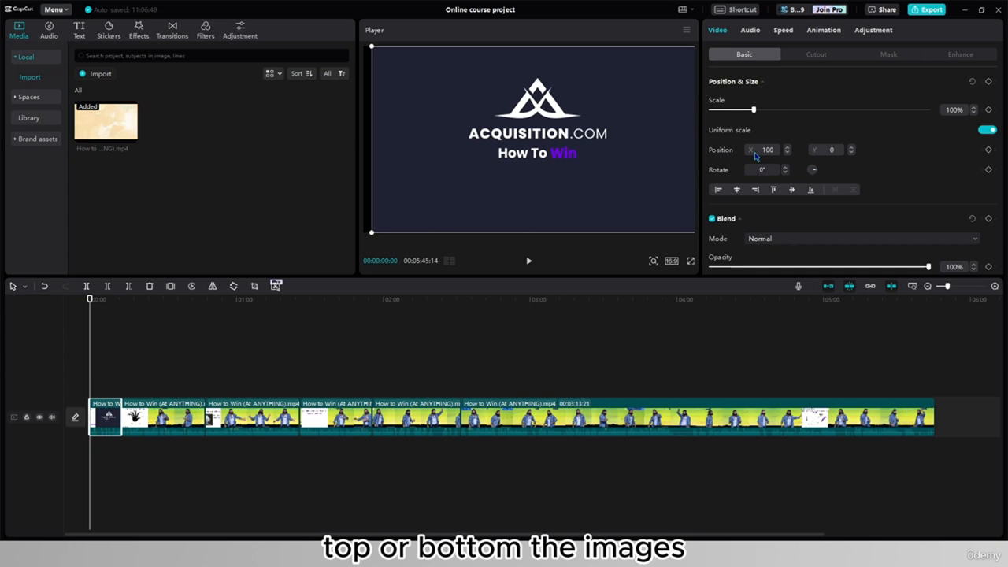
{"action": "key", "text": "ctrl+z"}
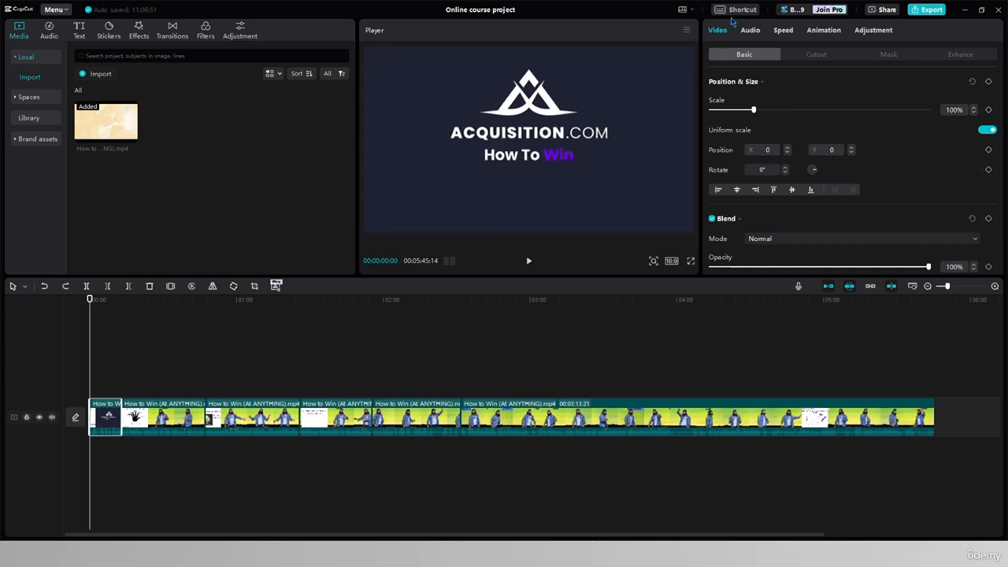
Step: Try resizing, moving and rotating the first clip in the preview, and reset its position and size
{"action": "left_click_drag", "start_coordinate": [697, 48], "coordinate": [560, 115]}
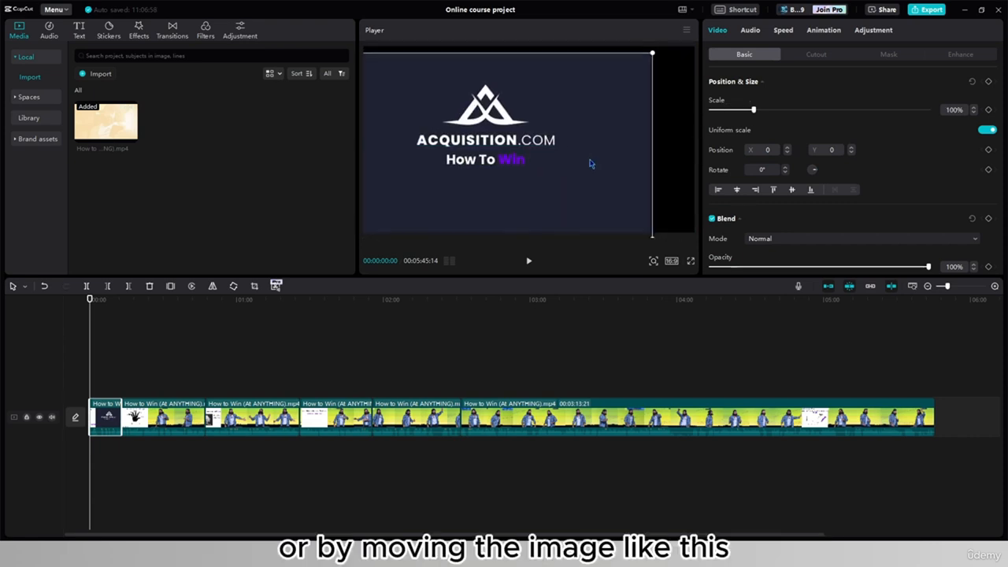
{"action": "left_click_drag", "start_coordinate": [591, 163], "coordinate": [641, 113]}
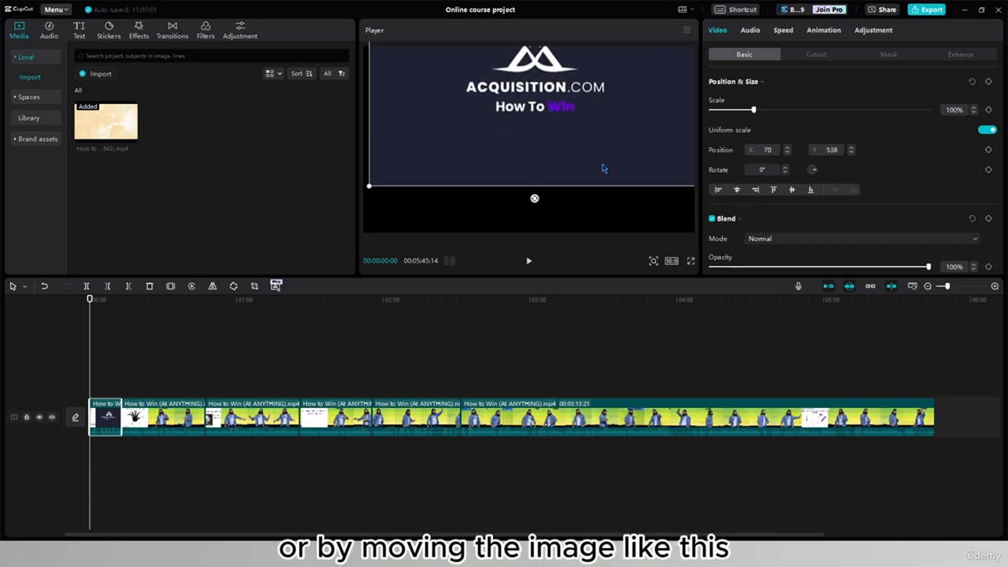
{"action": "left_click_drag", "start_coordinate": [534, 198], "coordinate": [650, 151]}
{"action": "left_click", "coordinate": [786, 168]}
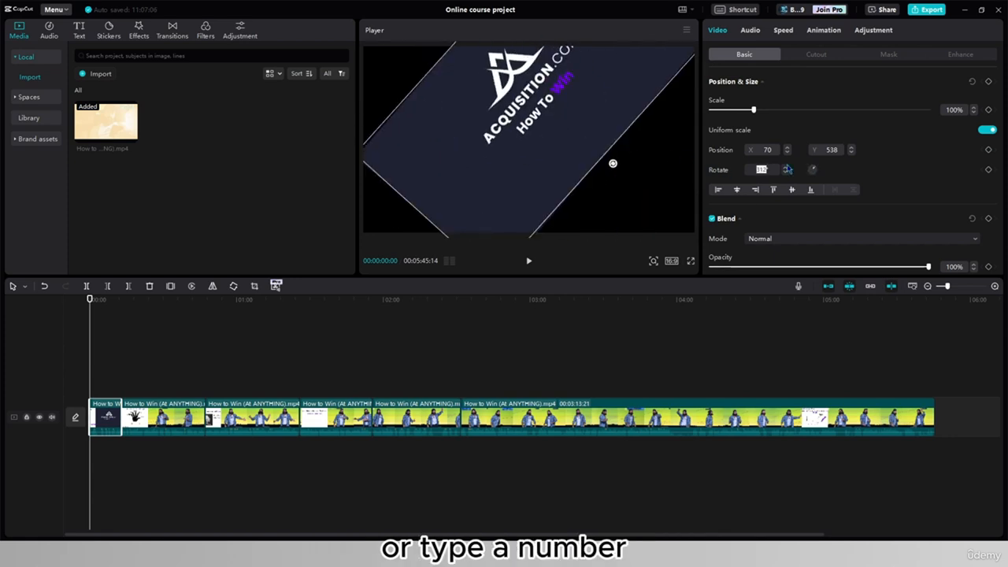
{"action": "left_click", "coordinate": [971, 81]}
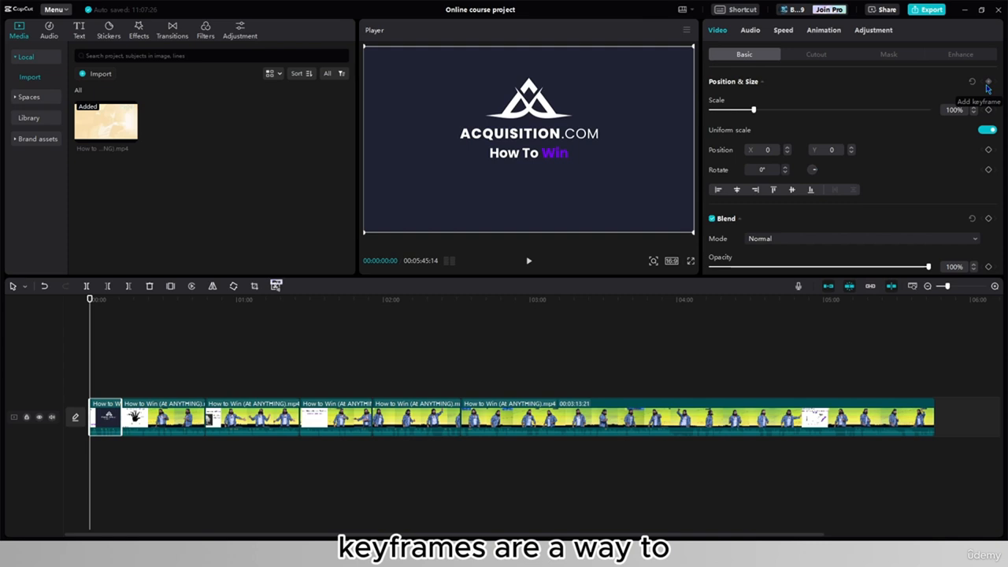
Step: Keyframe the first clip's scale from 100% at its start to 404% partway through and play the animation
{"action": "left_click", "coordinate": [988, 81]}
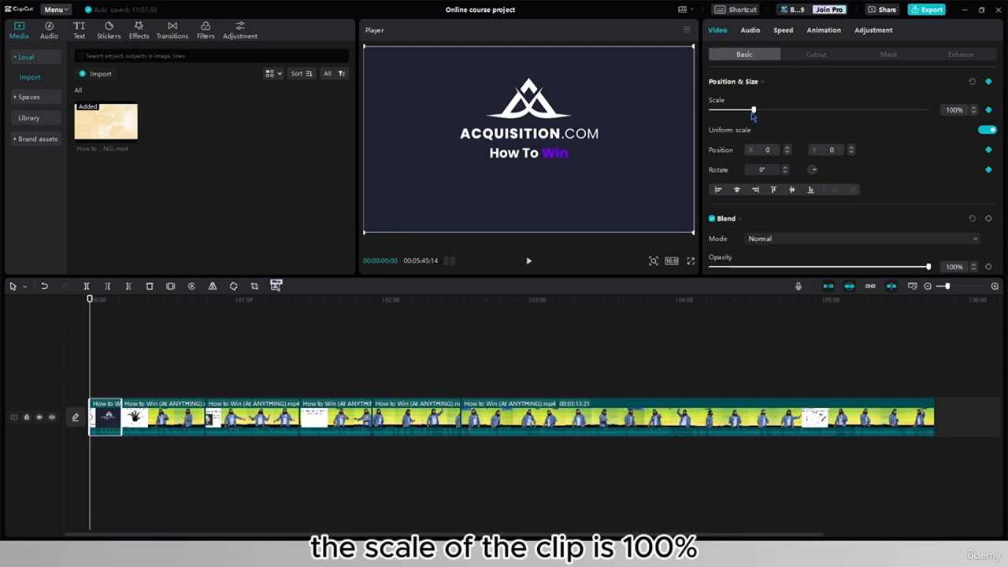
{"action": "left_click", "coordinate": [109, 376]}
{"action": "left_click", "coordinate": [108, 414]}
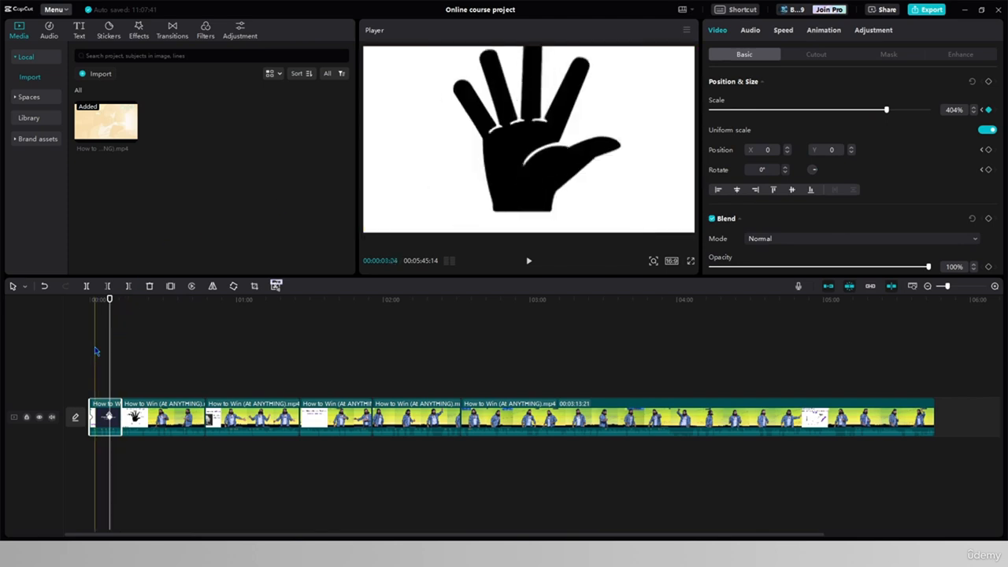
{"action": "left_click", "coordinate": [95, 352]}
{"action": "left_click", "coordinate": [528, 260]}
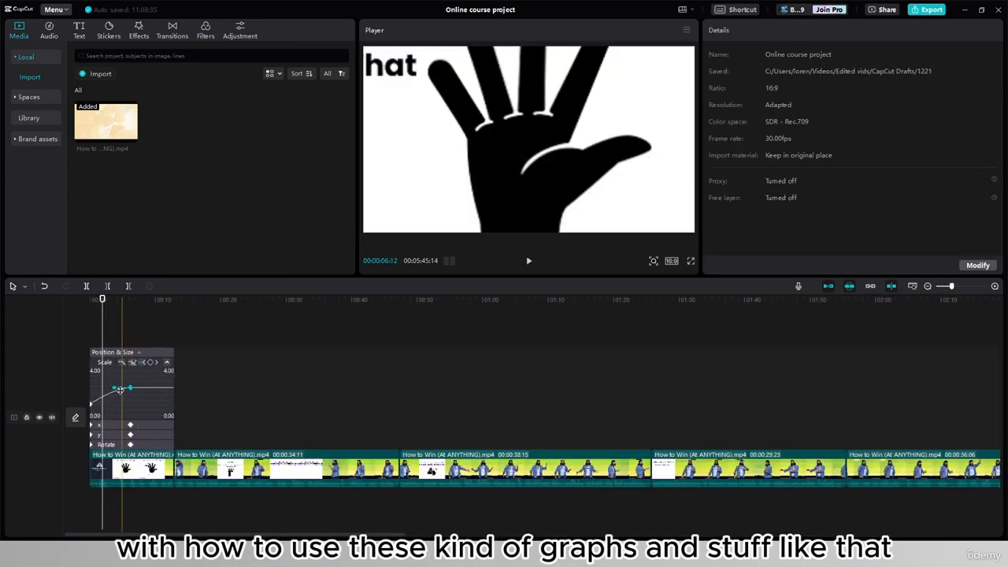
Step: Bend the first clip's scale keyframe curve downward so the zoom starts slowly, and reselect the clip
{"action": "left_click_drag", "start_coordinate": [122, 370], "coordinate": [112, 402]}
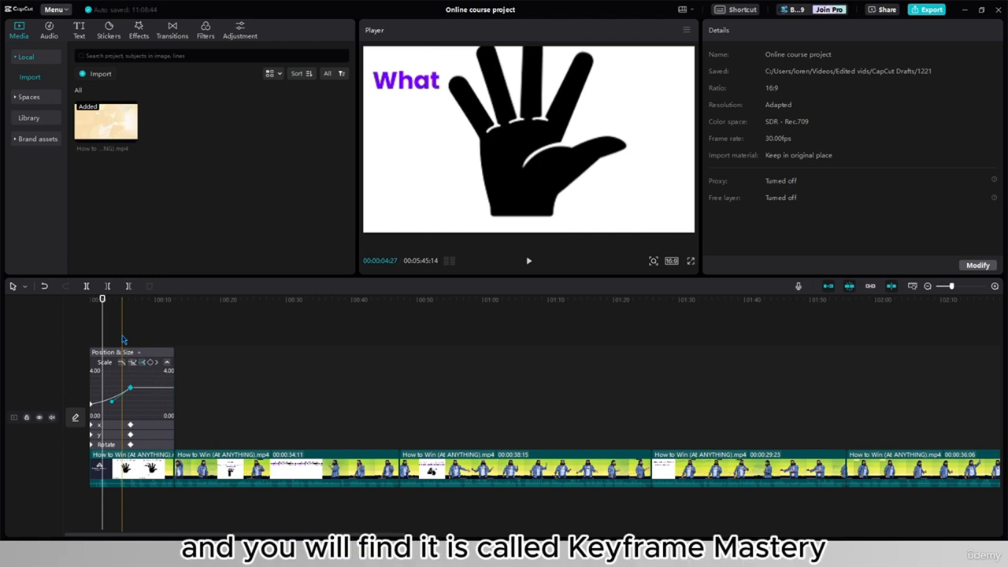
{"action": "left_click", "coordinate": [116, 338]}
{"action": "left_click", "coordinate": [130, 469]}
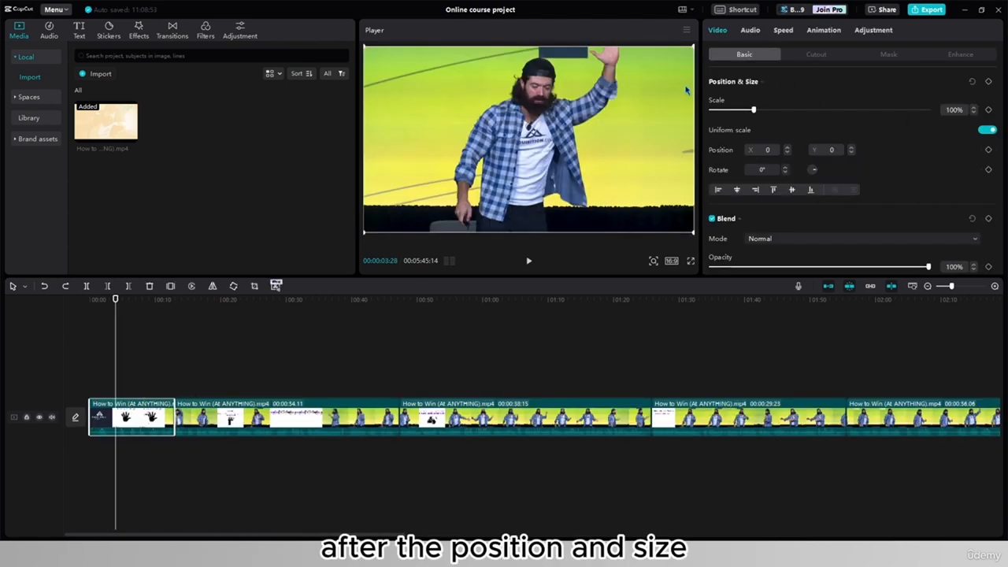
Step: Place the 1.png gradient on a new track above the beginning of the first clip and select it
{"action": "scroll", "coordinate": [770, 98], "scroll_direction": "down", "scroll_amount": 1}
{"action": "scroll", "coordinate": [755, 130], "scroll_direction": "down", "scroll_amount": 1}
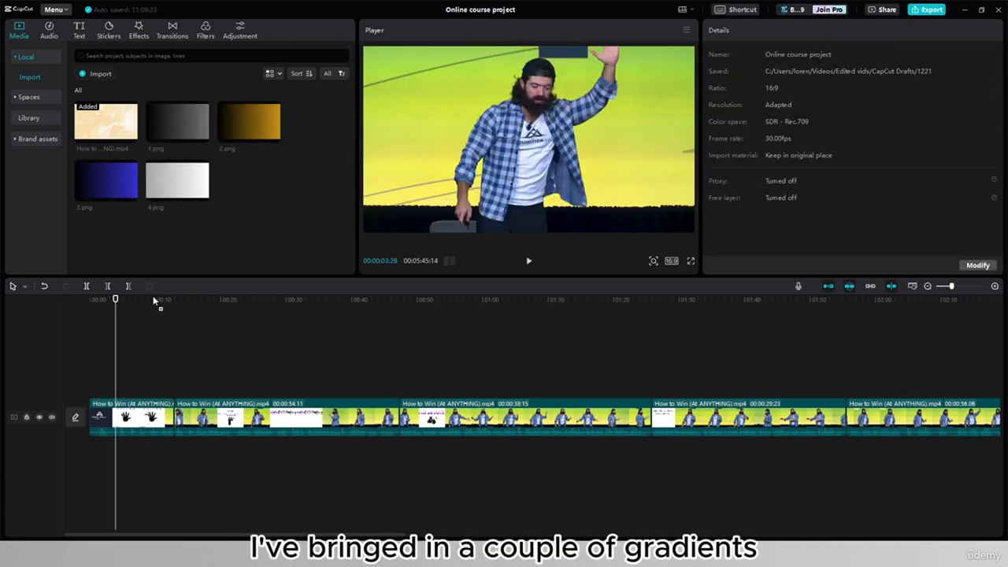
{"action": "left_click_drag", "start_coordinate": [155, 301], "coordinate": [102, 376]}
{"action": "left_click", "coordinate": [103, 378]}
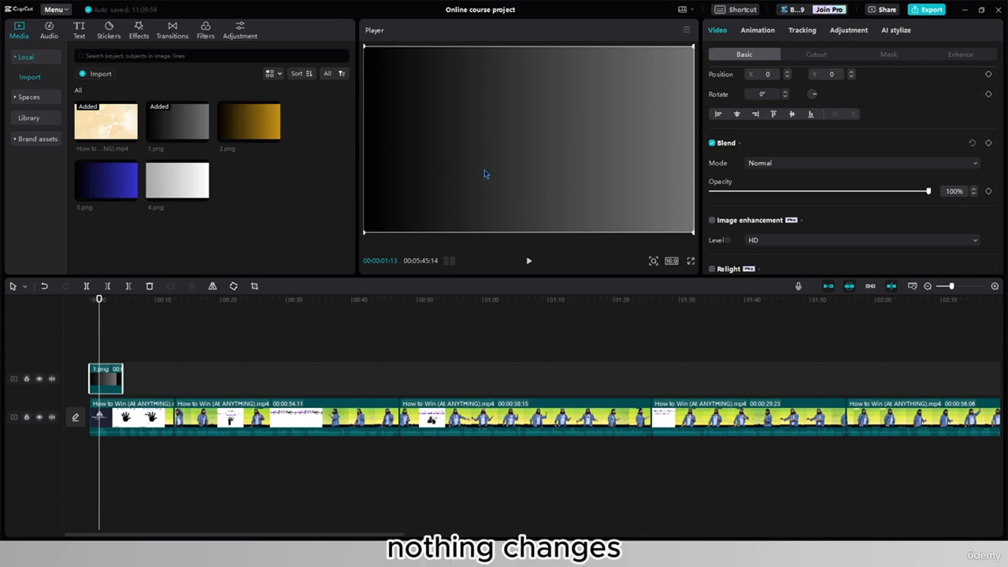
Step: Try the Brighten, Darken and Overlay blend modes on the 1.png gradient
{"action": "left_click", "coordinate": [780, 163]}
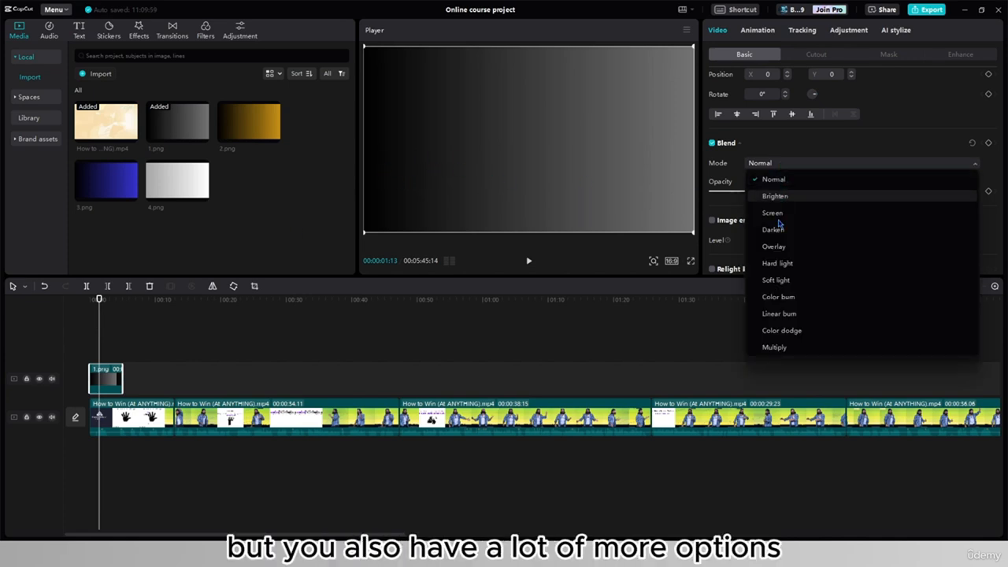
{"action": "left_click", "coordinate": [852, 196]}
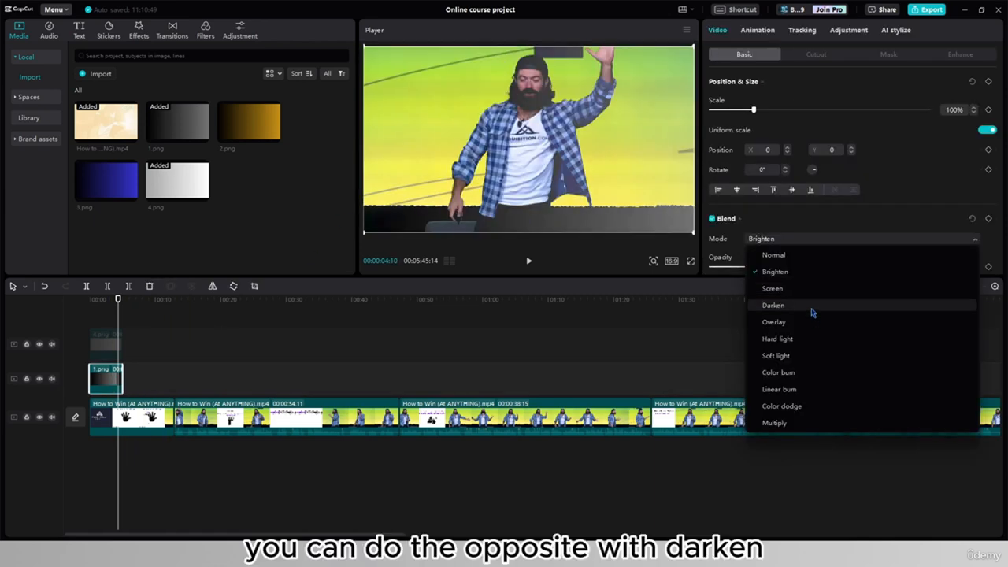
{"action": "left_click", "coordinate": [812, 310]}
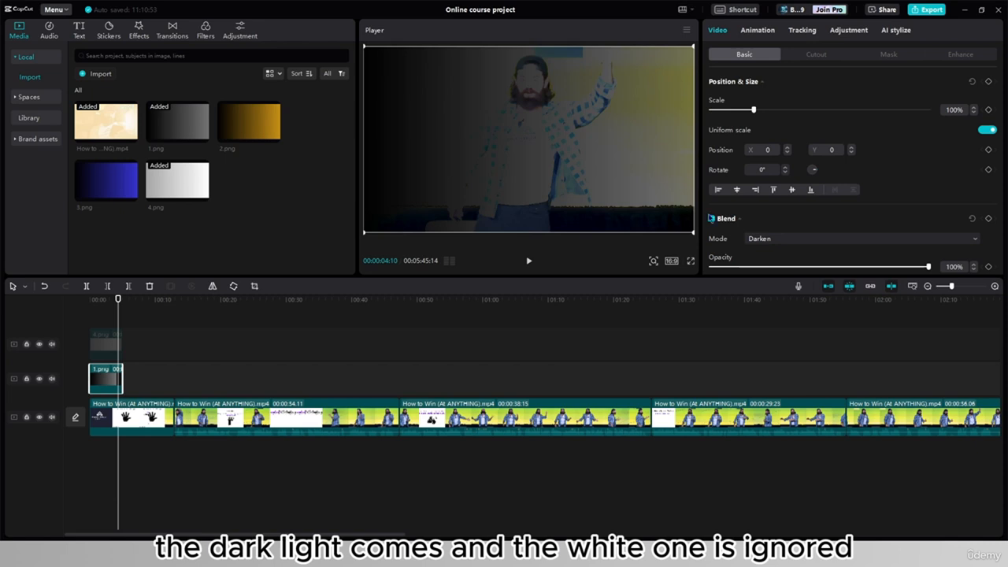
{"action": "left_click", "coordinate": [777, 239]}
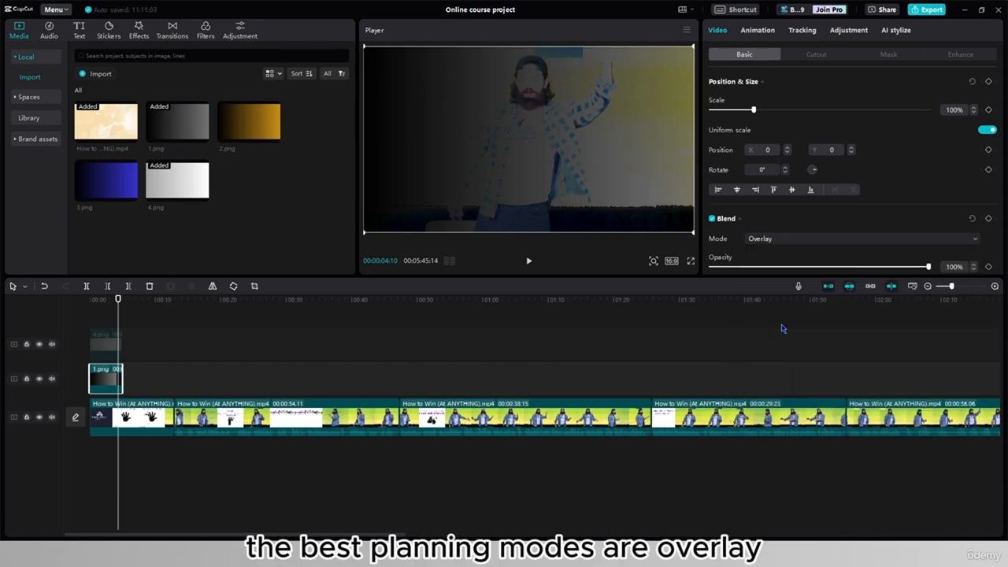
{"action": "left_click", "coordinate": [774, 322]}
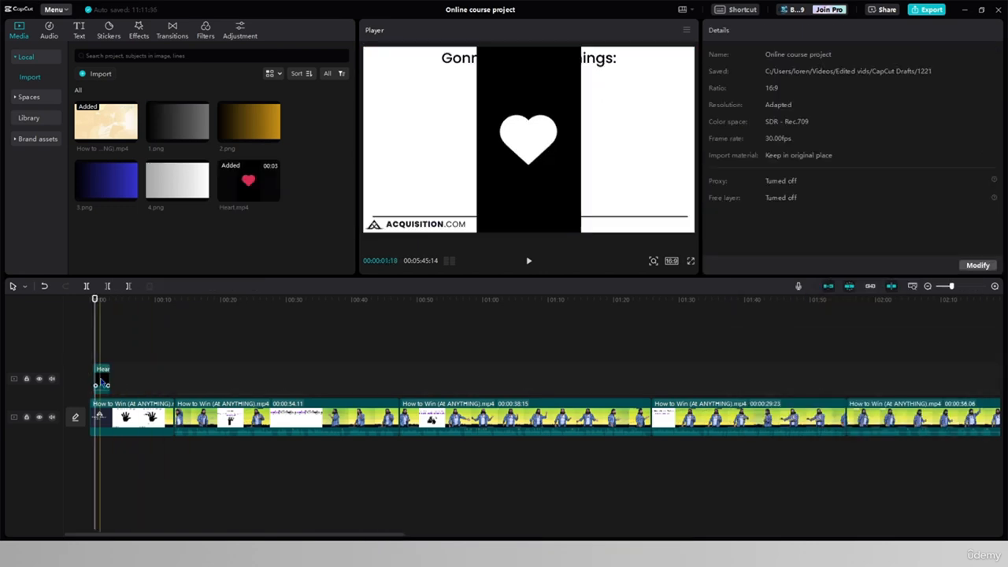
Step: Set the Heart.mp4 overlay's blend mode to Screen and move it to the lower-right corner of the video frame
{"action": "left_click", "coordinate": [102, 378]}
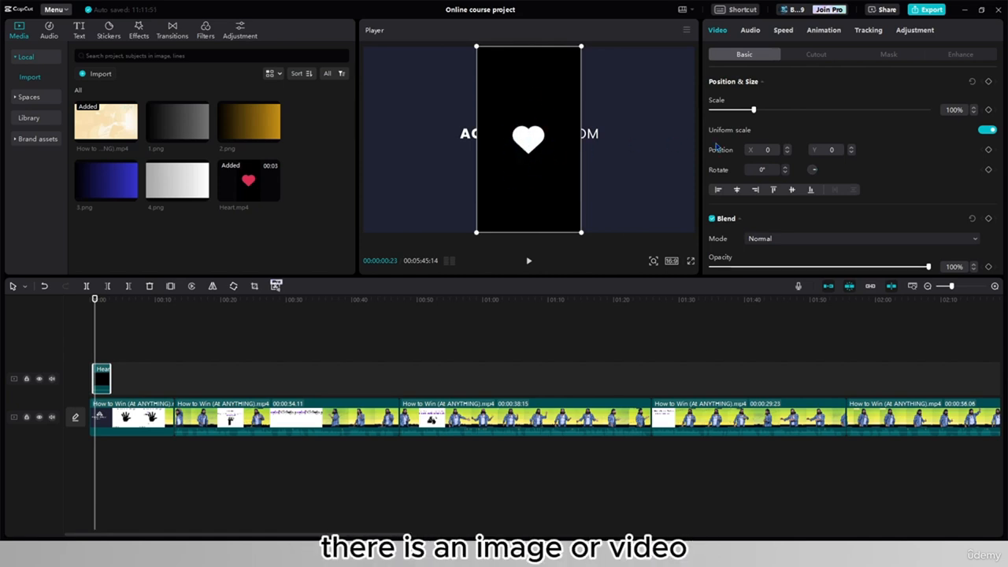
{"action": "left_click", "coordinate": [788, 239]}
{"action": "left_click", "coordinate": [804, 290]}
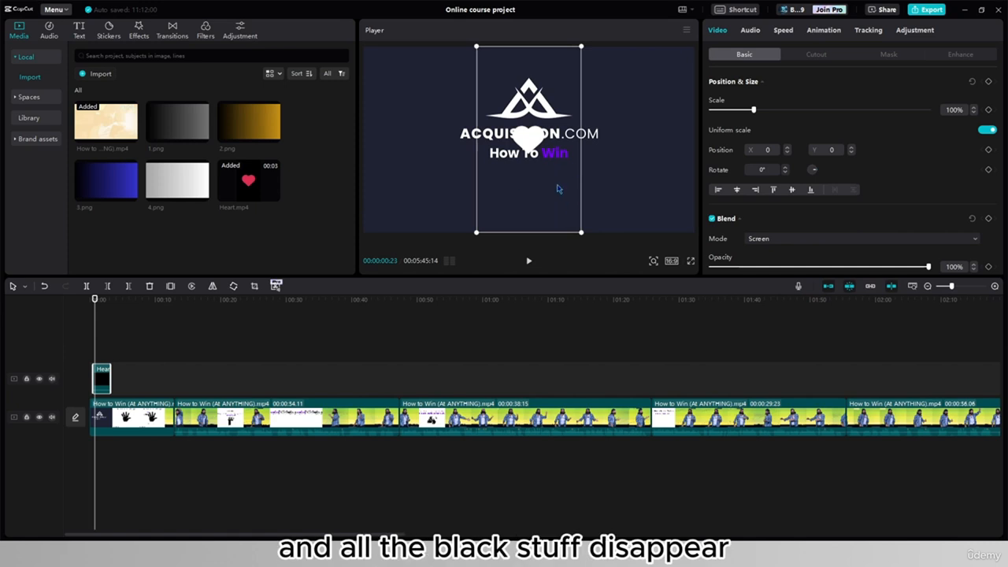
{"action": "left_click_drag", "start_coordinate": [556, 189], "coordinate": [685, 252]}
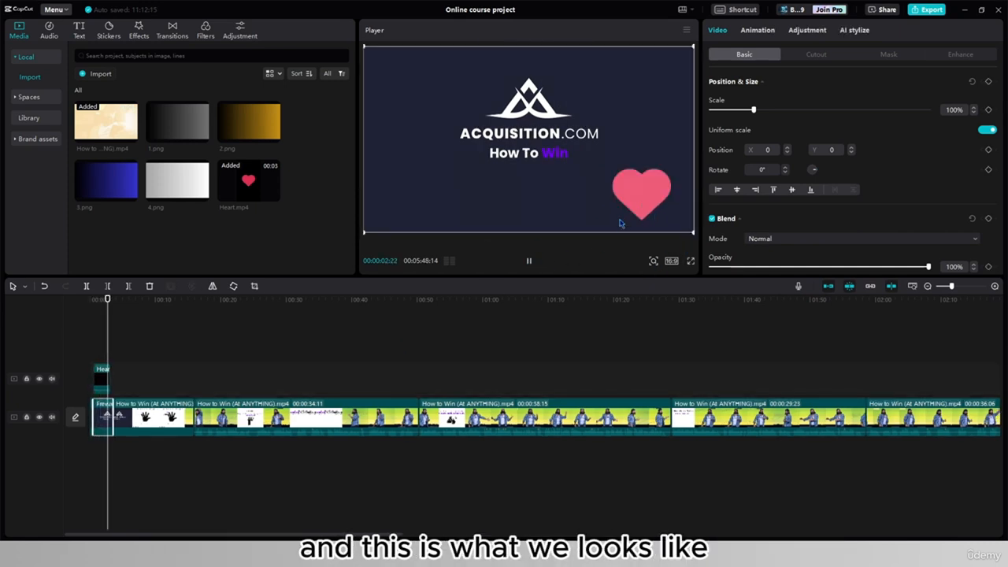
{"action": "left_click", "coordinate": [530, 262]}
{"action": "left_click", "coordinate": [102, 382]}
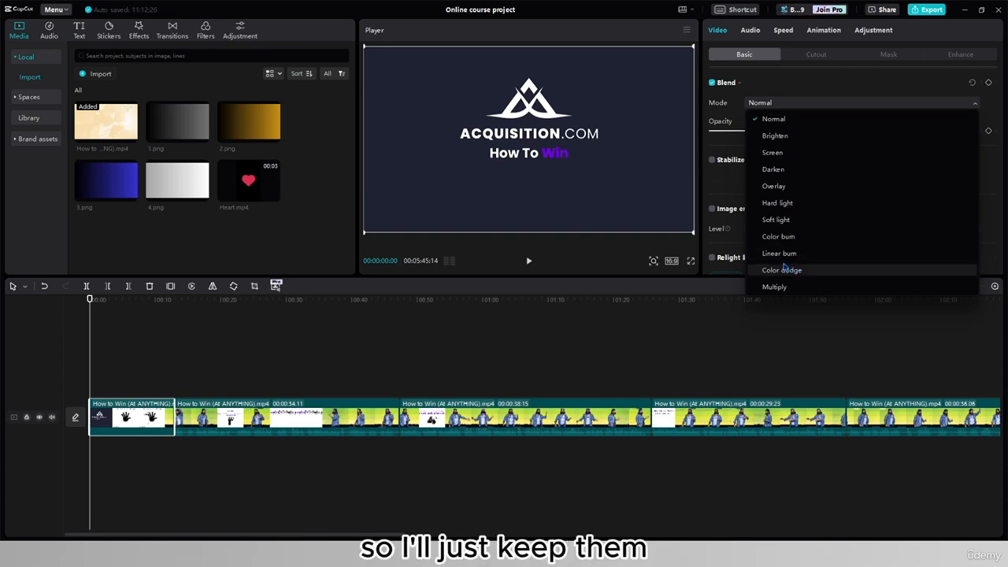
Step: Try a lower opacity on the first clip and restore it to 100%
{"action": "left_click", "coordinate": [731, 161]}
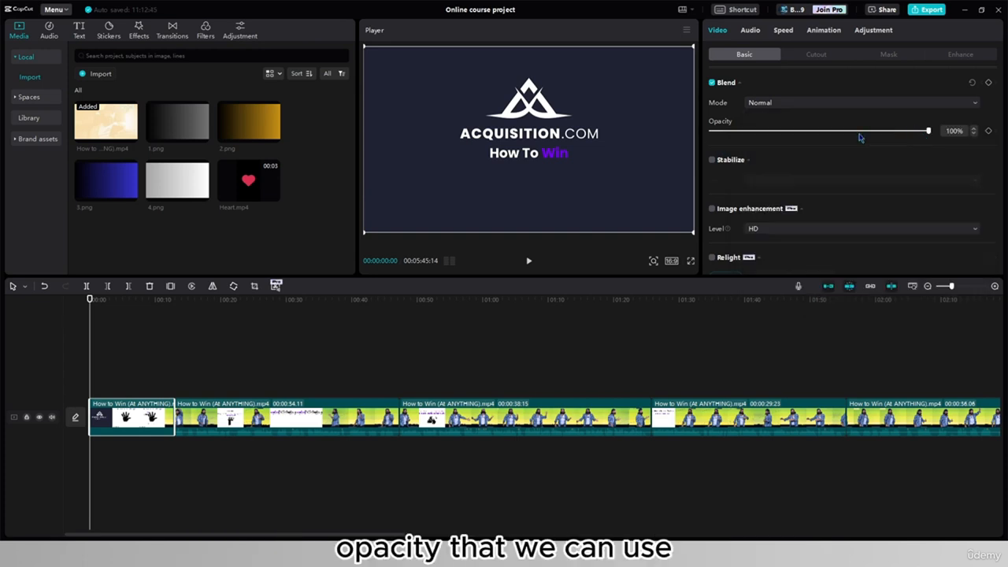
{"action": "left_click_drag", "start_coordinate": [923, 128], "coordinate": [867, 145]}
{"action": "left_click_drag", "start_coordinate": [910, 145], "coordinate": [929, 146]}
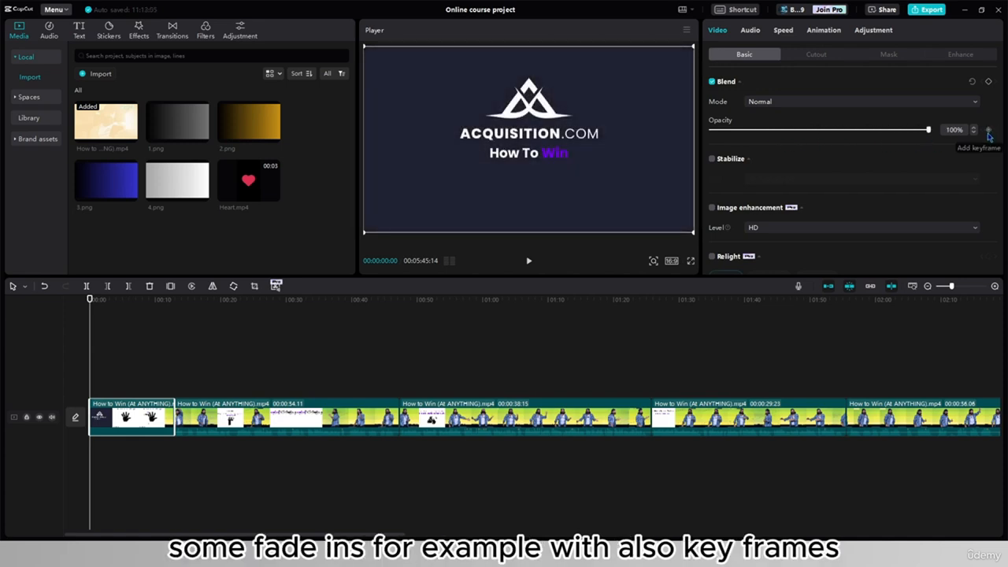
Step: Try stabilizing the first clip at the Recommended level
{"action": "left_click", "coordinate": [712, 158]}
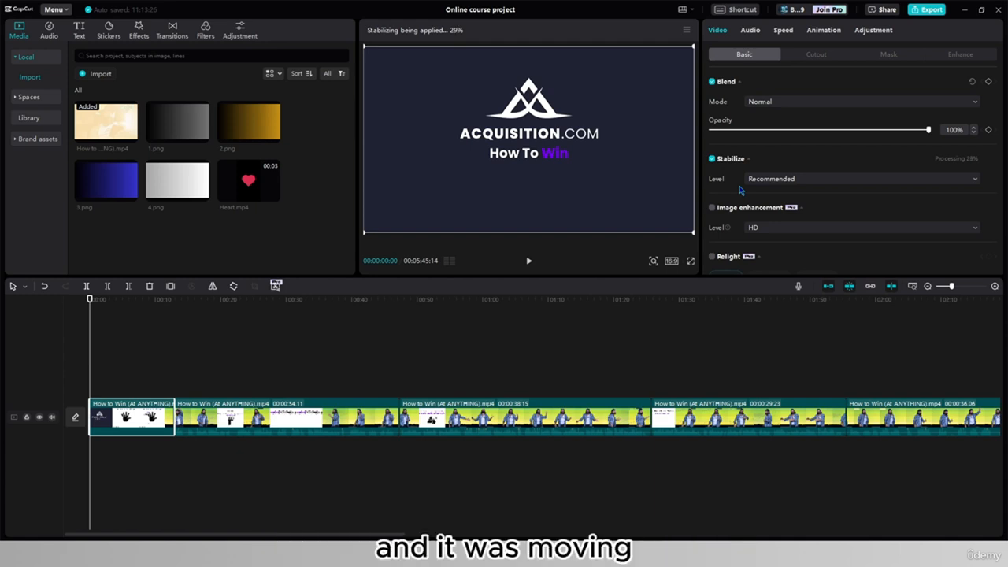
{"action": "left_click", "coordinate": [756, 182]}
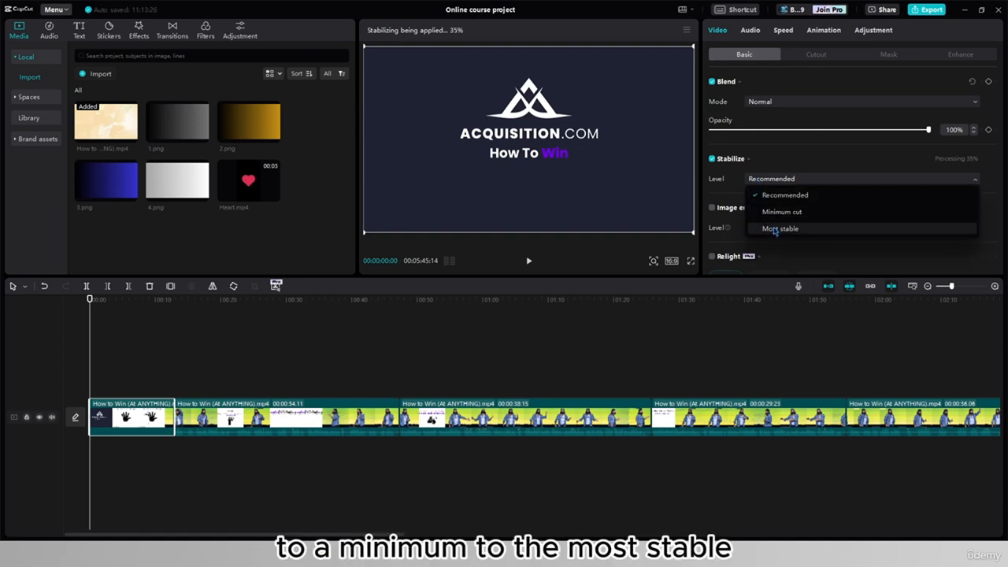
{"action": "left_click", "coordinate": [801, 195]}
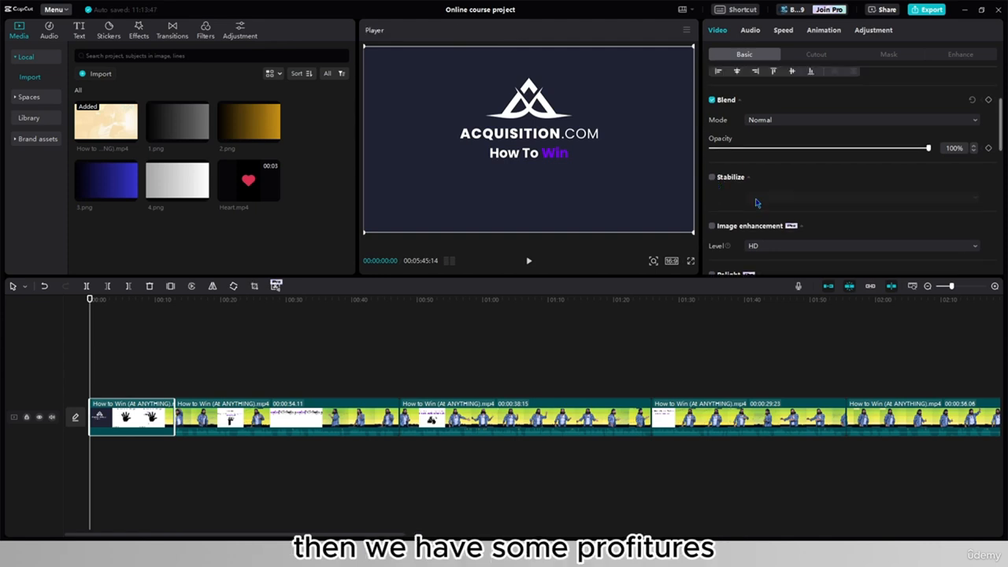
Step: Try Motion blur on the first clip and switch it off again
{"action": "scroll", "coordinate": [748, 169], "scroll_direction": "down", "scroll_amount": 5}
{"action": "scroll", "coordinate": [758, 165], "scroll_direction": "down", "scroll_amount": 4}
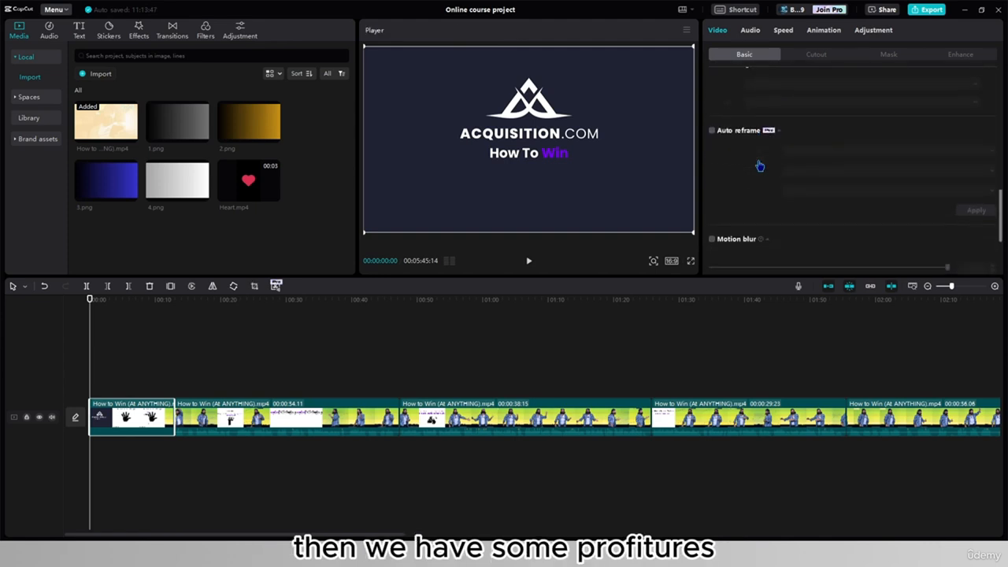
{"action": "left_click", "coordinate": [712, 187]}
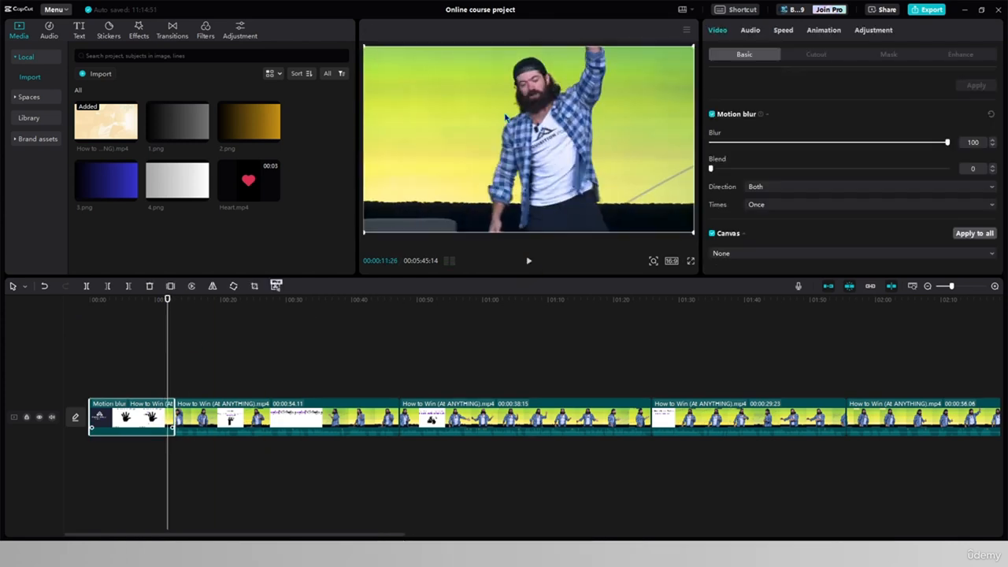
{"action": "left_click", "coordinate": [712, 114]}
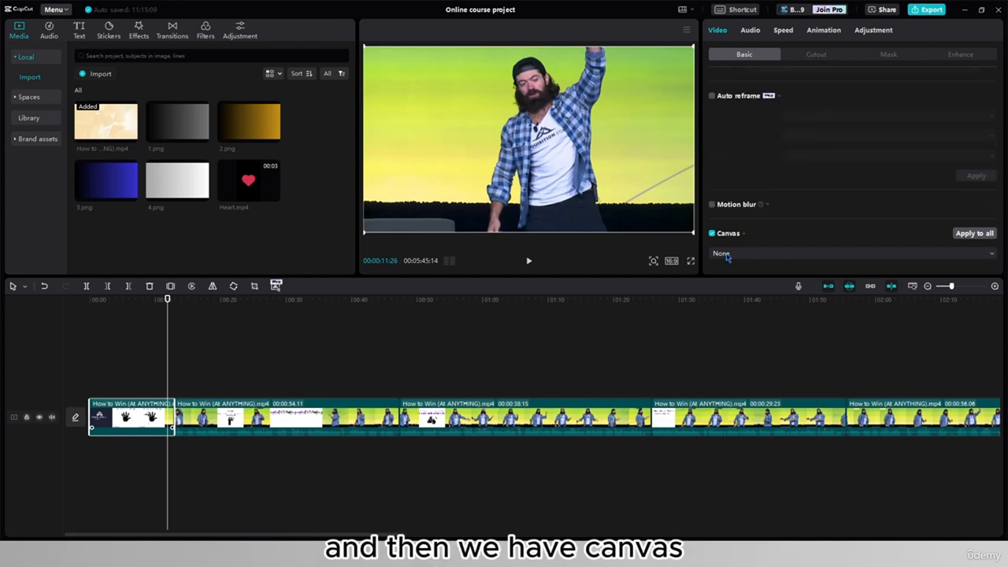
Step: Change the project's aspect ratio to 9:16 and give the first clip a Blur canvas background
{"action": "left_click", "coordinate": [671, 262]}
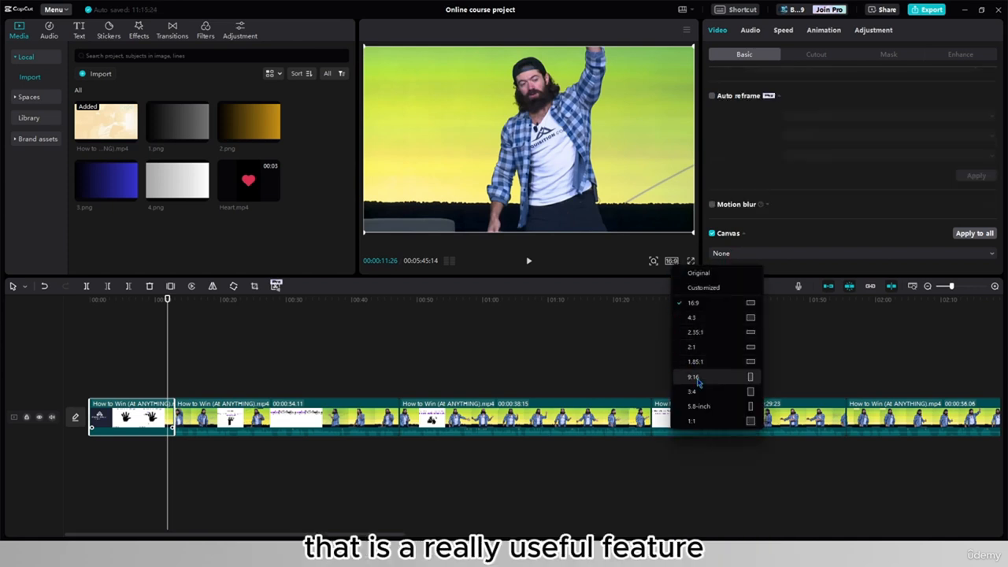
{"action": "left_click", "coordinate": [694, 377]}
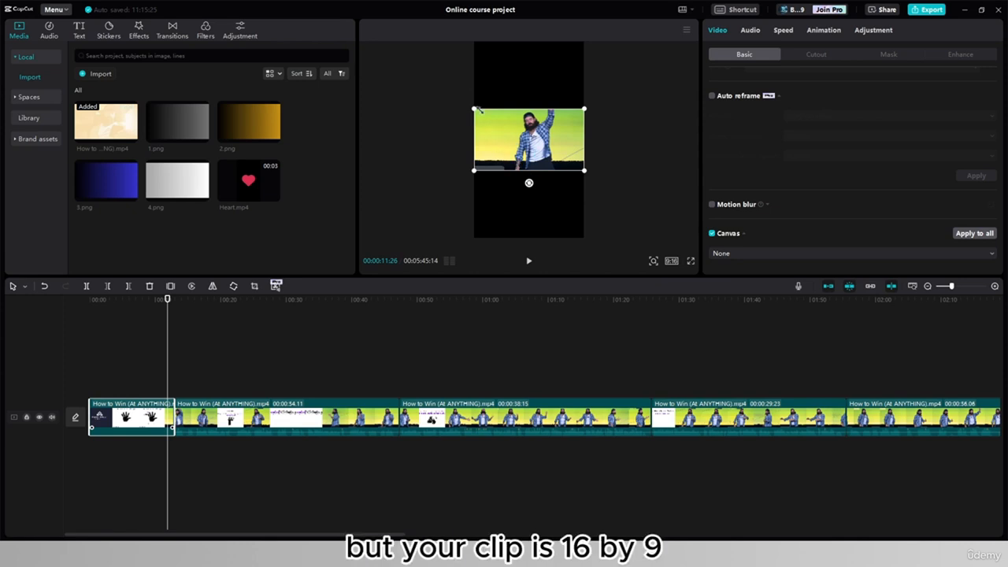
{"action": "left_click", "coordinate": [721, 254]}
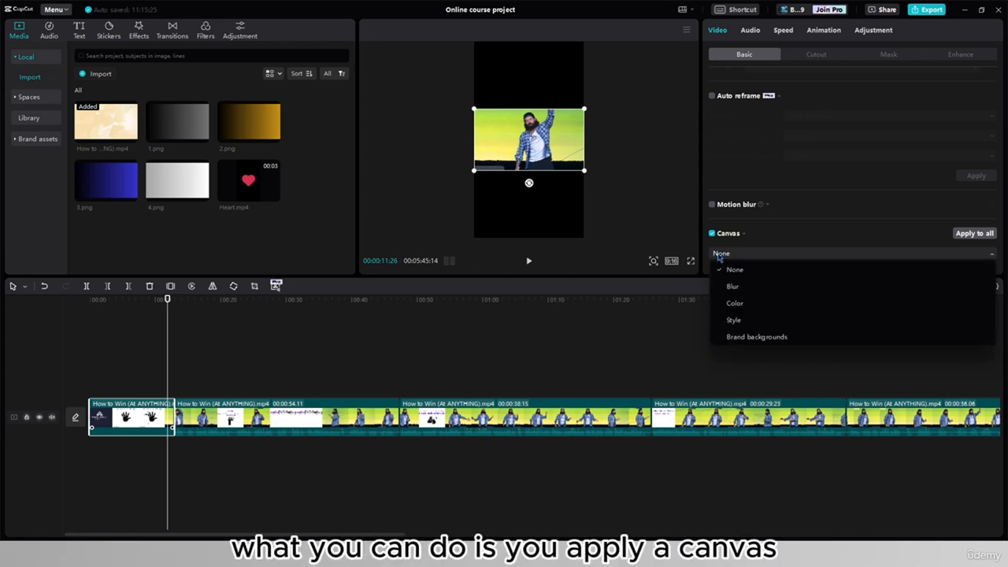
{"action": "left_click", "coordinate": [729, 286]}
{"action": "left_click", "coordinate": [761, 242]}
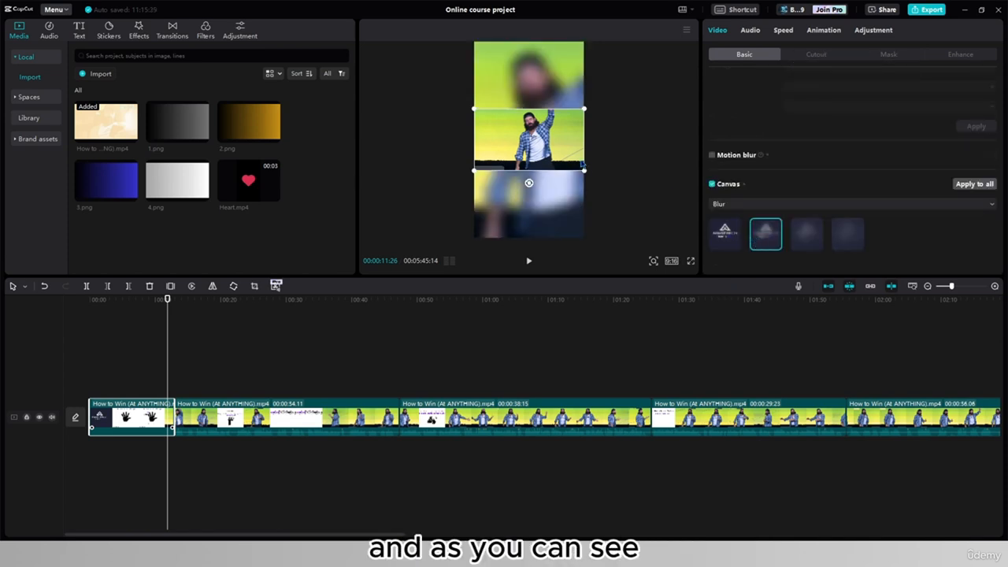
Step: Preview the blurred background, try lighter canvas blur strengths and apply the strongest one
{"action": "left_click", "coordinate": [147, 339]}
{"action": "left_click", "coordinate": [529, 261]}
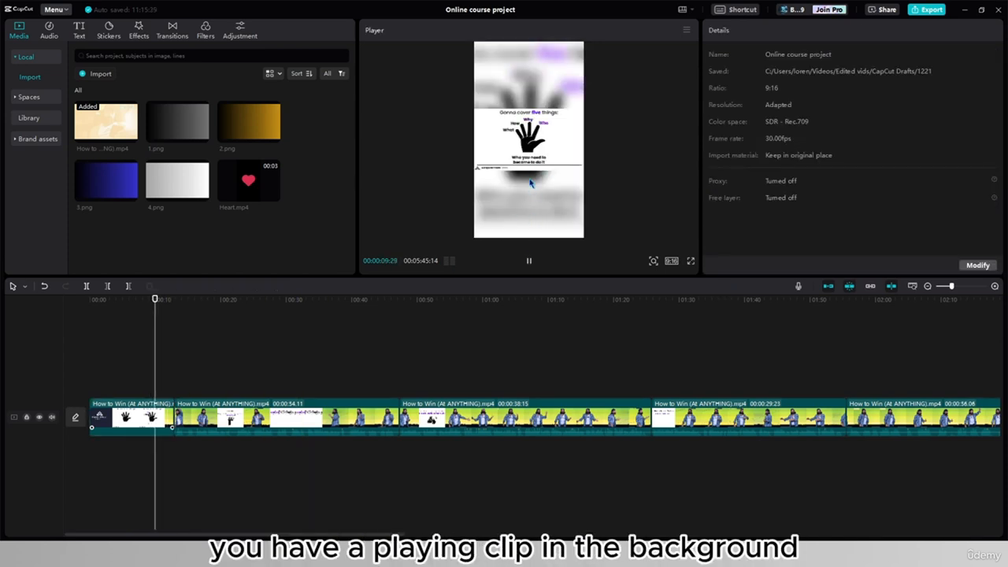
{"action": "left_click", "coordinate": [529, 183]}
{"action": "scroll", "coordinate": [796, 229], "scroll_direction": "down", "scroll_amount": 5}
{"action": "left_click", "coordinate": [724, 234]}
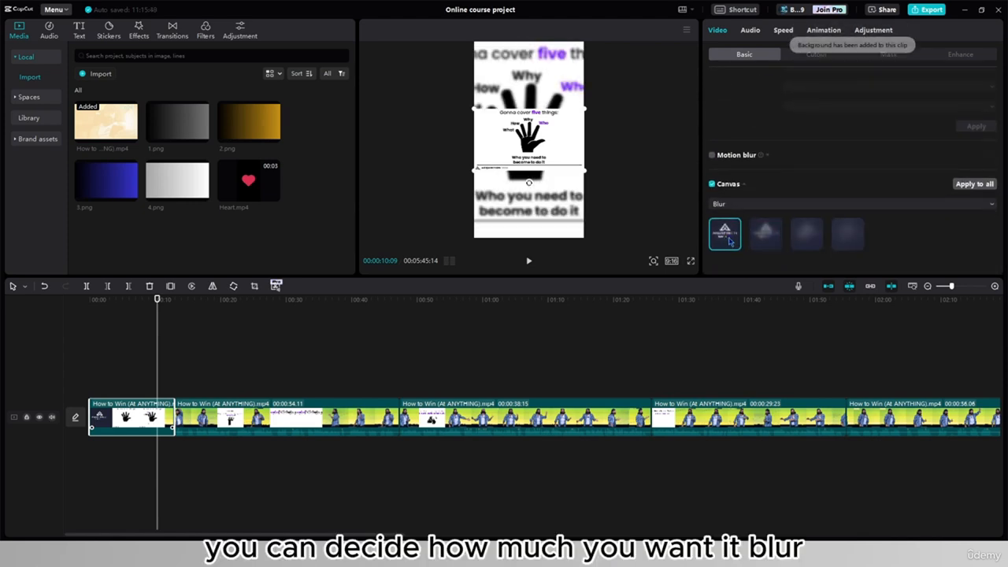
{"action": "left_click", "coordinate": [804, 238]}
{"action": "left_click", "coordinate": [857, 244]}
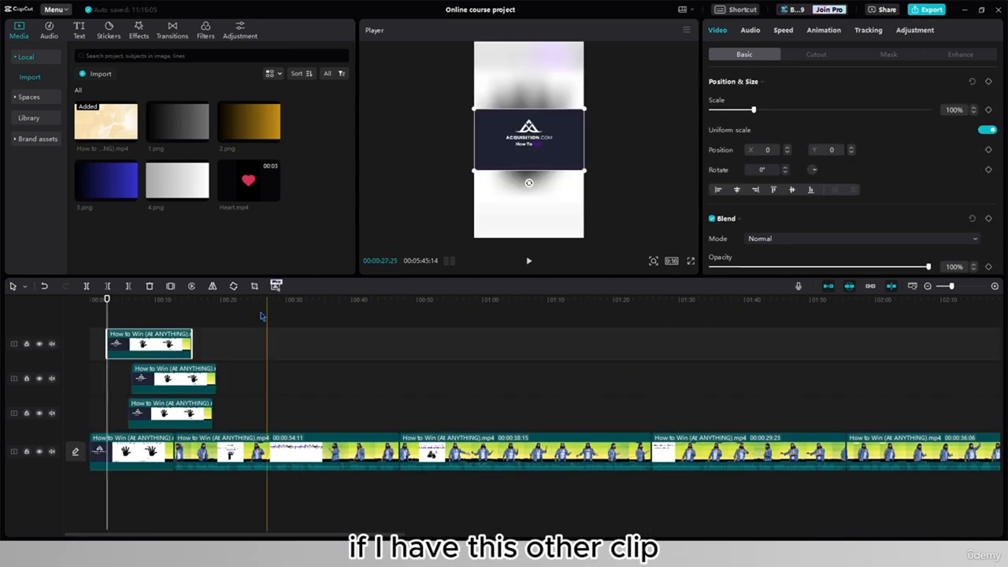
Step: Send the yellow screen overlay back to layer 1
{"action": "scroll", "coordinate": [855, 175], "scroll_direction": "down", "scroll_amount": 10}
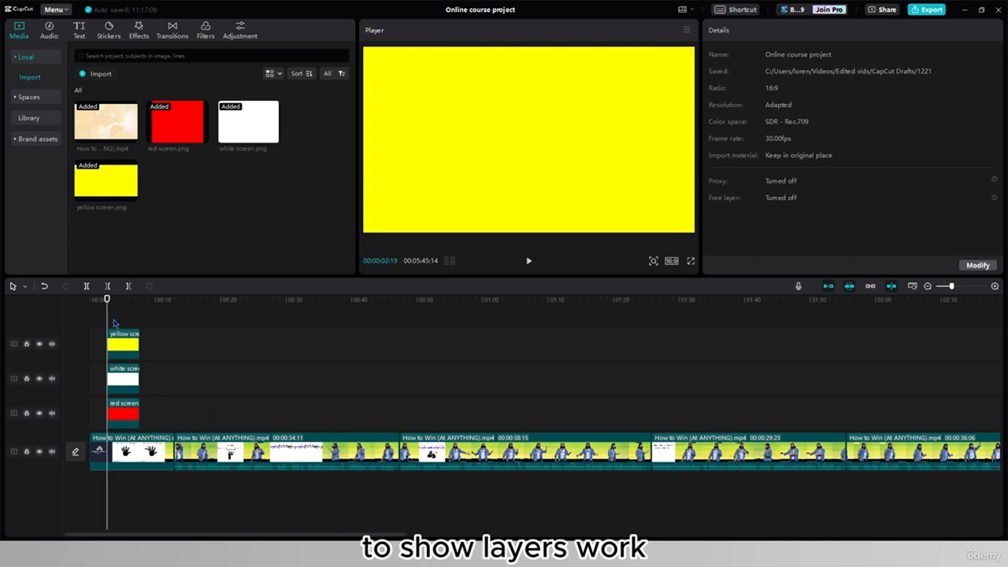
{"action": "left_click_drag", "start_coordinate": [107, 322], "coordinate": [117, 323]}
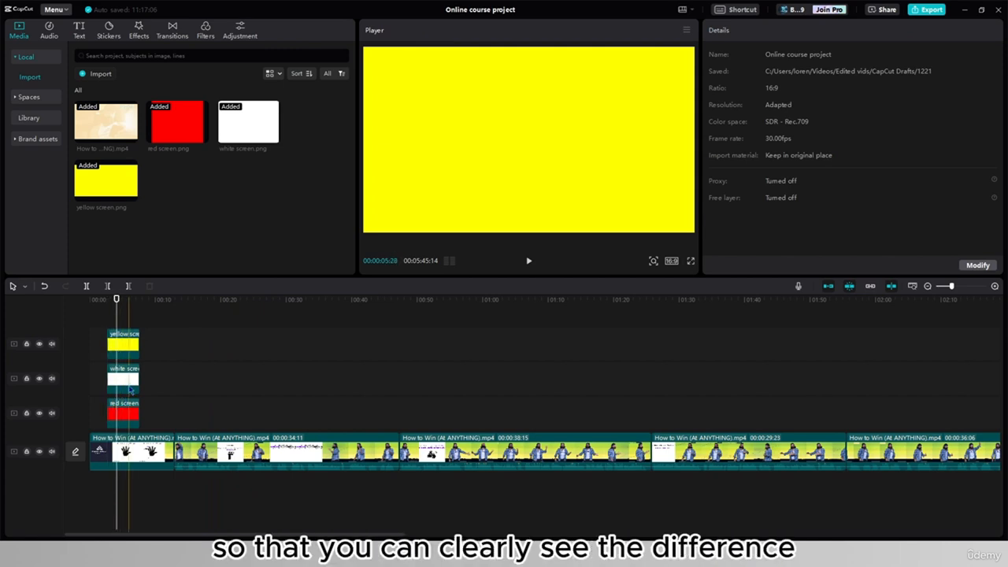
{"action": "left_click", "coordinate": [126, 344]}
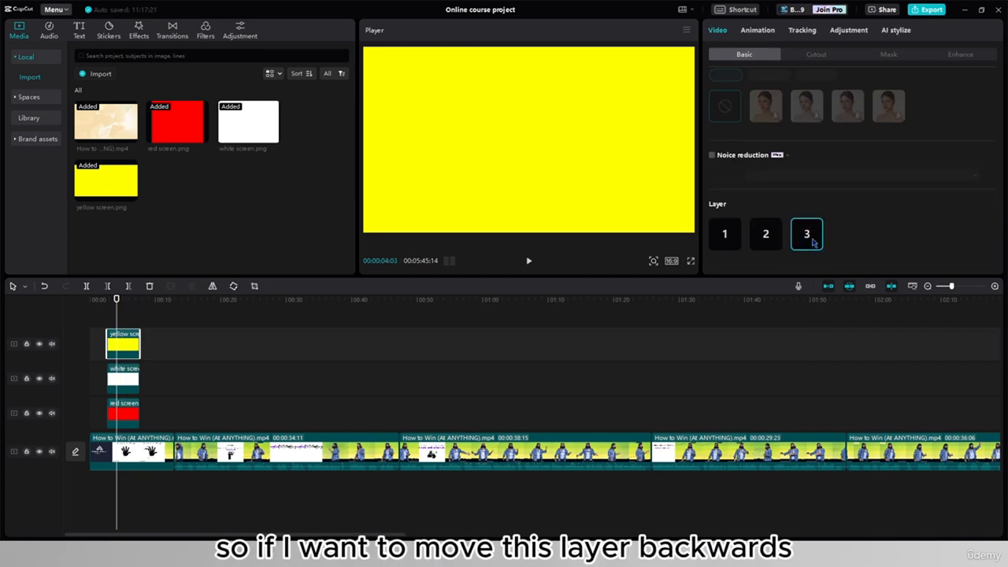
{"action": "left_click", "coordinate": [724, 232]}
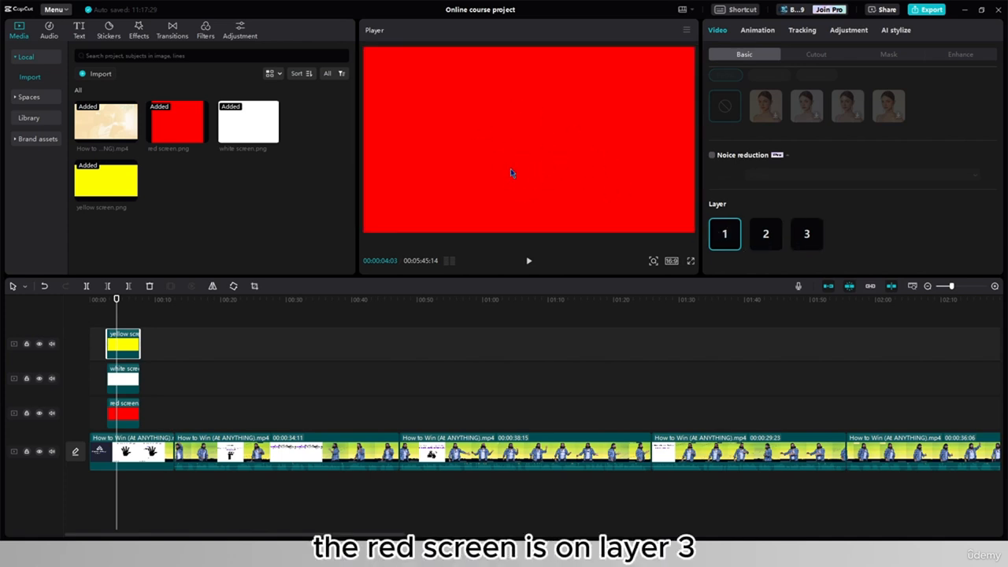
Step: Move the red screen overlay to layer 2 and the white screen overlay to layer 1
{"action": "left_click", "coordinate": [126, 413]}
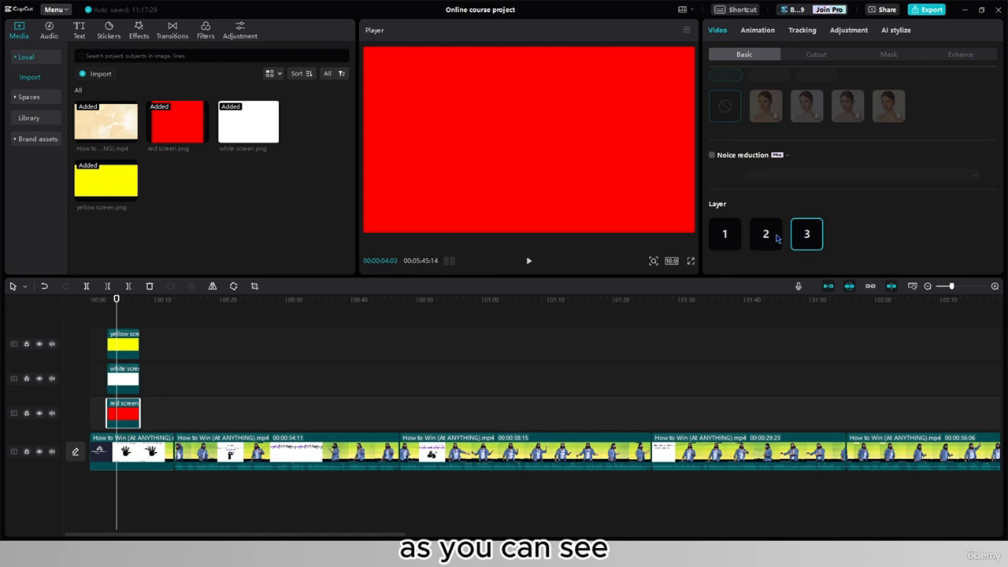
{"action": "left_click", "coordinate": [765, 236]}
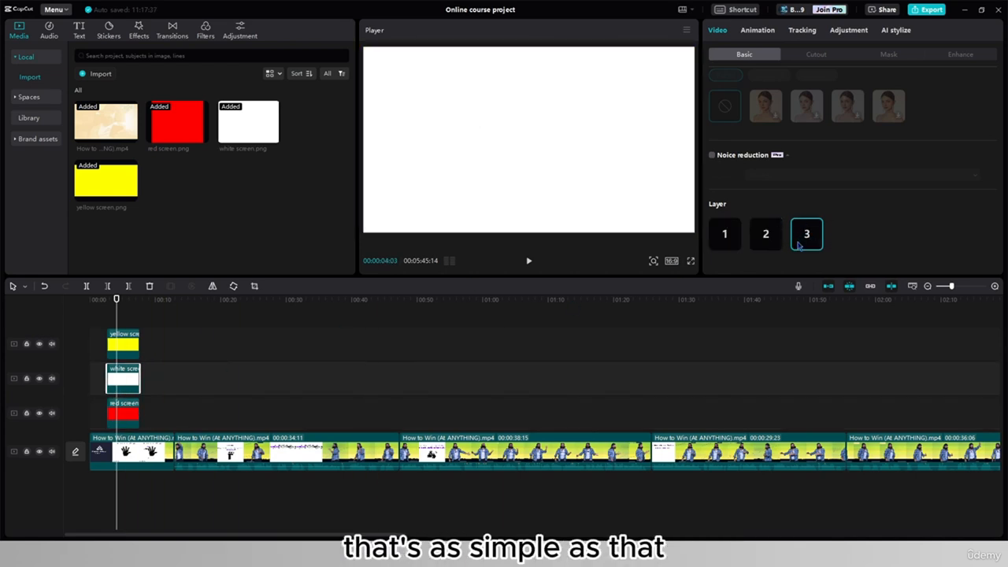
{"action": "left_click", "coordinate": [729, 237]}
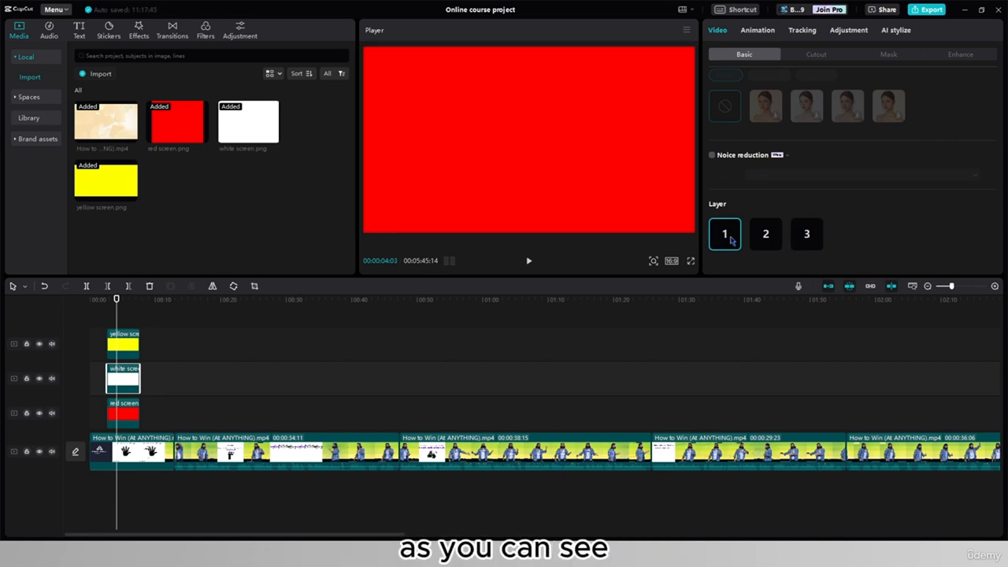
Step: Check the yellow screen overlay's layer and swap it with the red screen by moving red to layer 2
{"action": "left_click", "coordinate": [134, 344]}
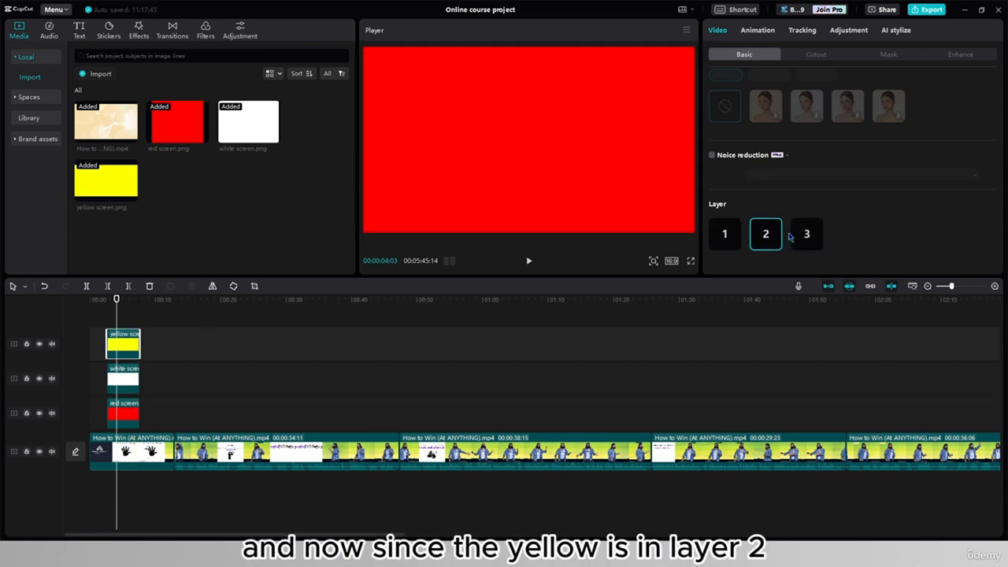
{"action": "left_click", "coordinate": [124, 412]}
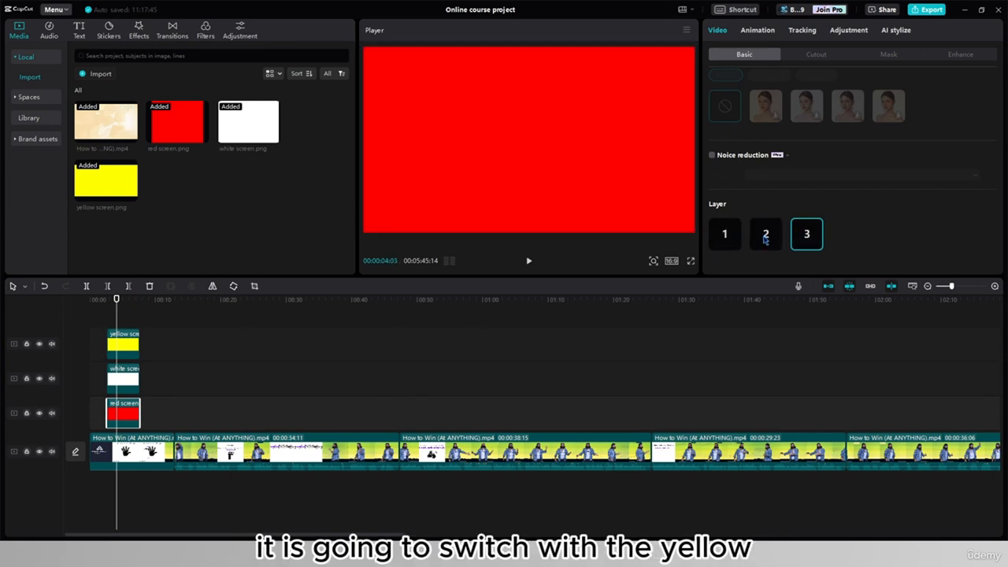
{"action": "left_click", "coordinate": [765, 237]}
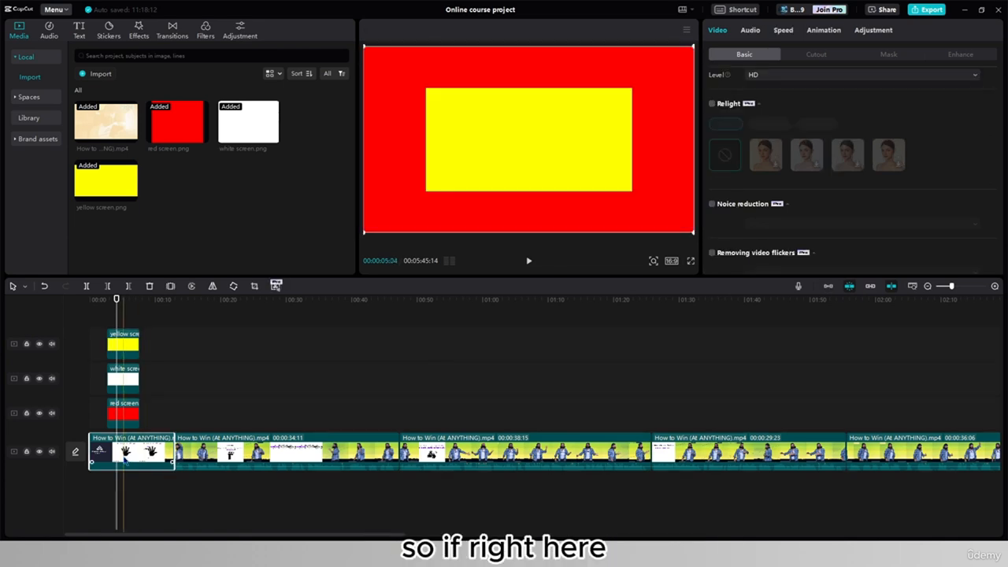
Step: Move the first clip onto a new track above the colored screens, shrink it into the frame's upper-right corner and preview it
{"action": "left_click_drag", "start_coordinate": [163, 451], "coordinate": [179, 344]}
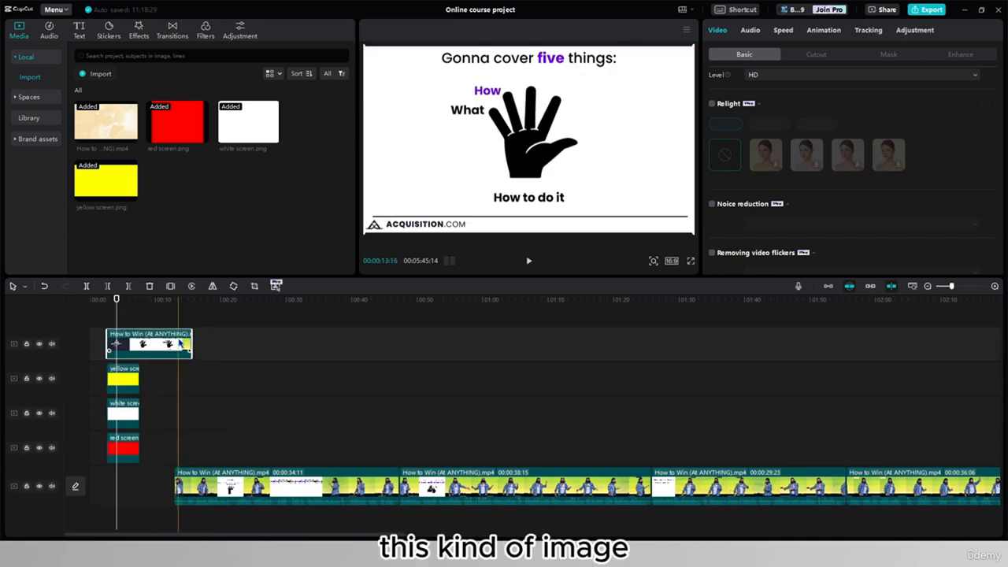
{"action": "left_click_drag", "start_coordinate": [371, 241], "coordinate": [658, 91]}
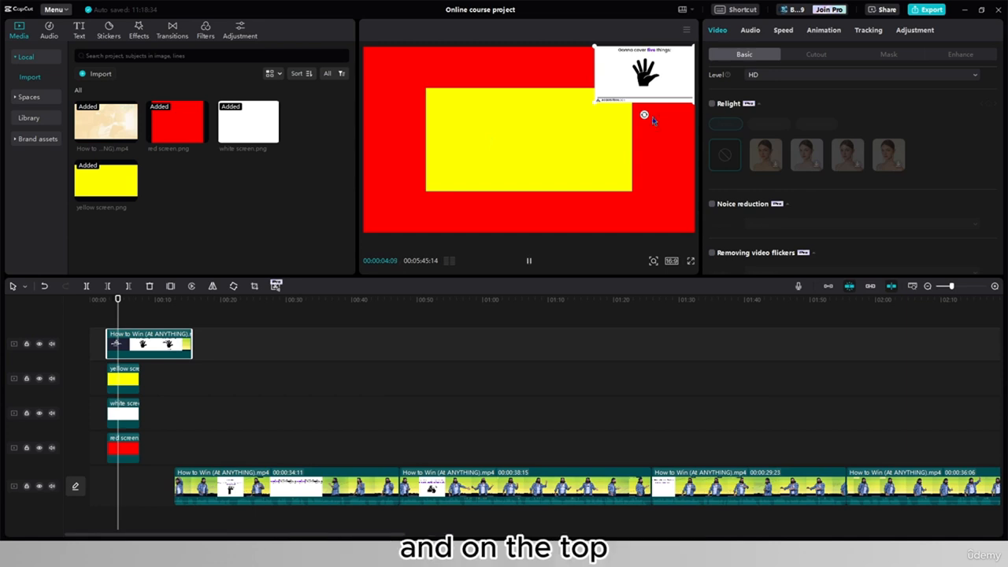
{"action": "key", "text": "space"}
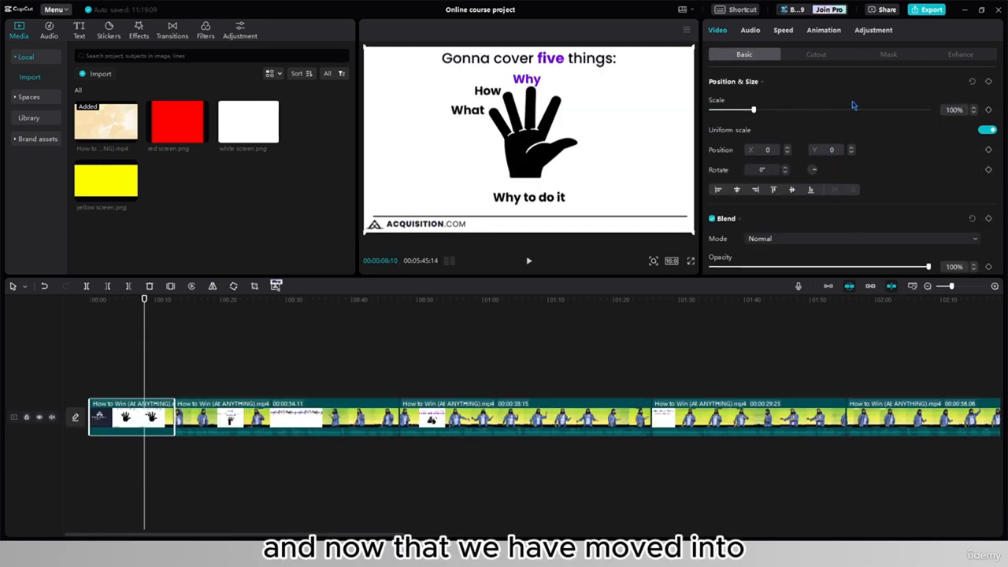
Step: Enable the Chroma key cutout on the Confused green-screen clip and pick its green background as the key color
{"action": "scroll", "coordinate": [823, 118], "scroll_direction": "down", "scroll_amount": 8}
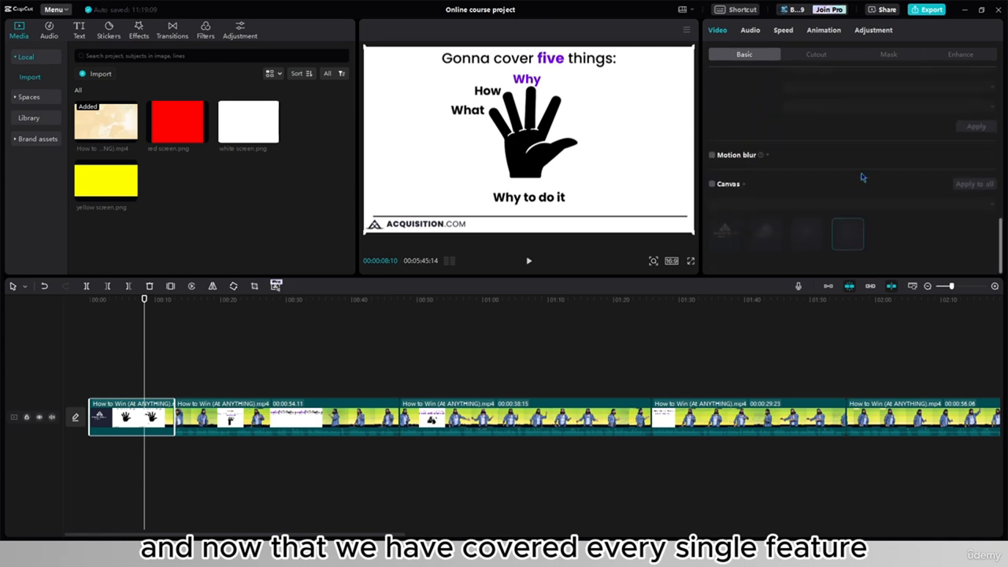
{"action": "scroll", "coordinate": [809, 187], "scroll_direction": "up", "scroll_amount": 8}
{"action": "left_click", "coordinate": [804, 55]}
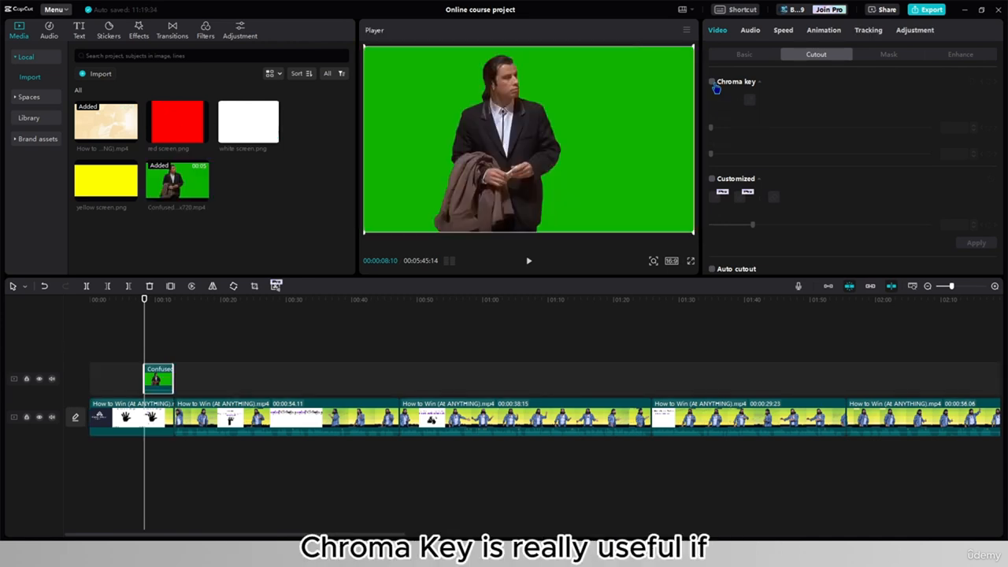
{"action": "left_click", "coordinate": [715, 84]}
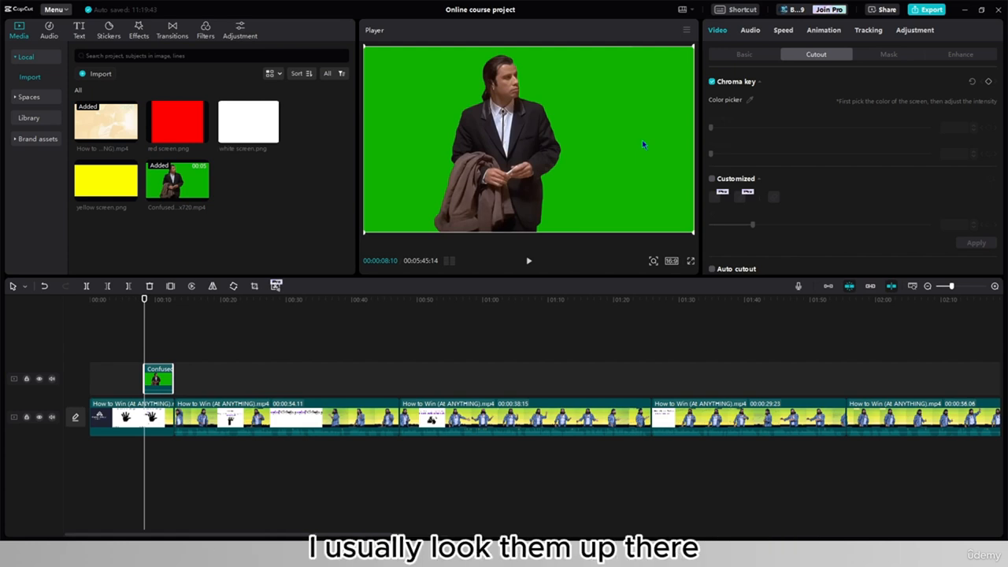
{"action": "left_click", "coordinate": [749, 100]}
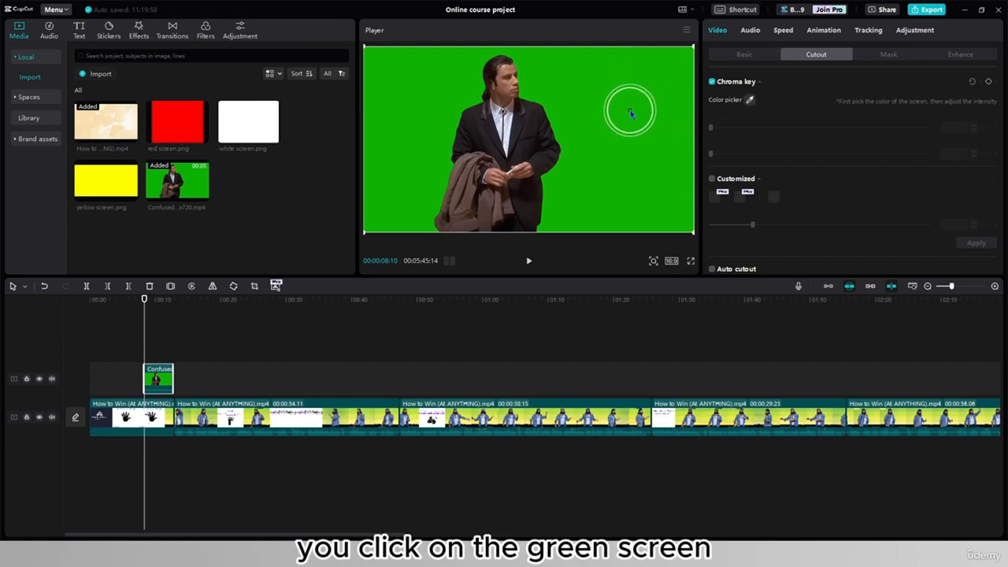
{"action": "left_click", "coordinate": [630, 110]}
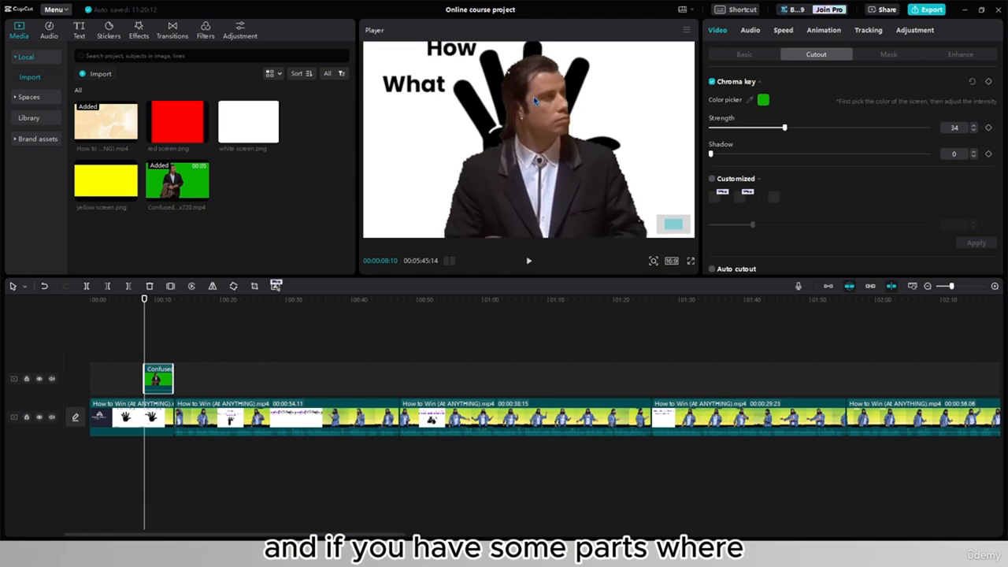
Step: Inspect the keyed edges around the man, increase the chroma key's Shadow and play back the composite
{"action": "left_click_drag", "start_coordinate": [533, 97], "coordinate": [536, 89]}
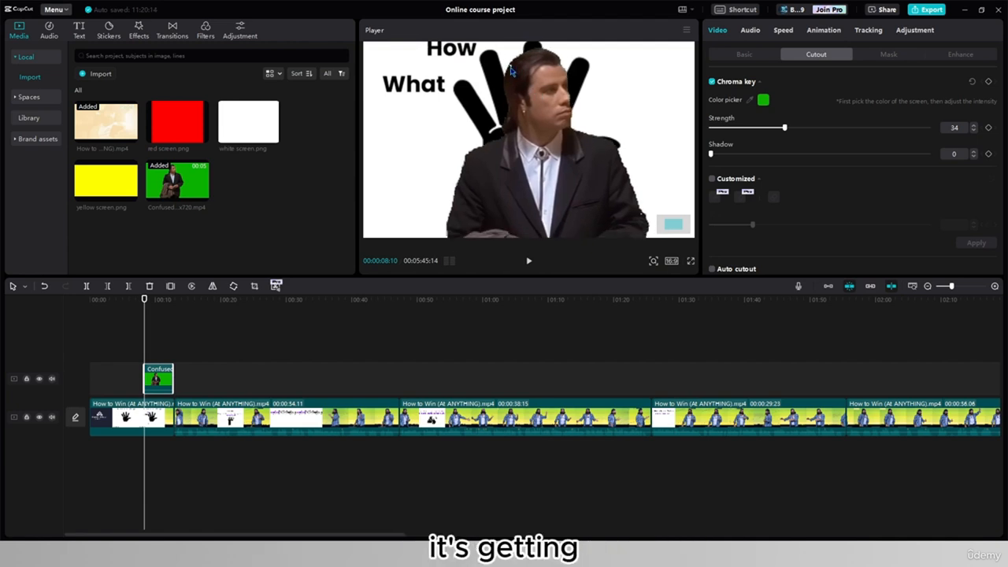
{"action": "left_click_drag", "start_coordinate": [711, 154], "coordinate": [762, 162]}
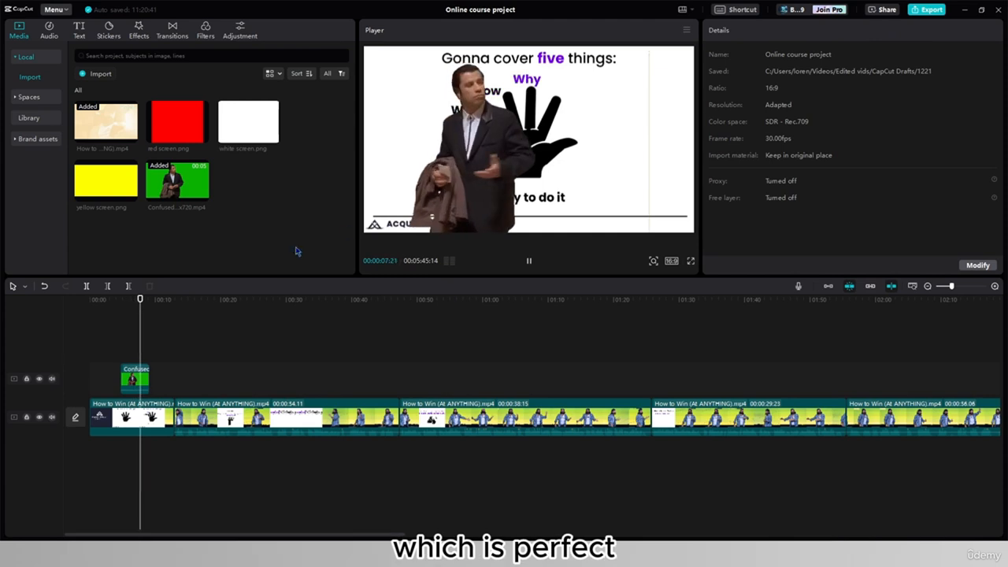
{"action": "key", "text": "space"}
Step: Apply Auto cutout to the Confused clip in place of Chroma key
{"action": "left_click", "coordinate": [134, 380]}
{"action": "scroll", "coordinate": [776, 118], "scroll_direction": "down", "scroll_amount": 1}
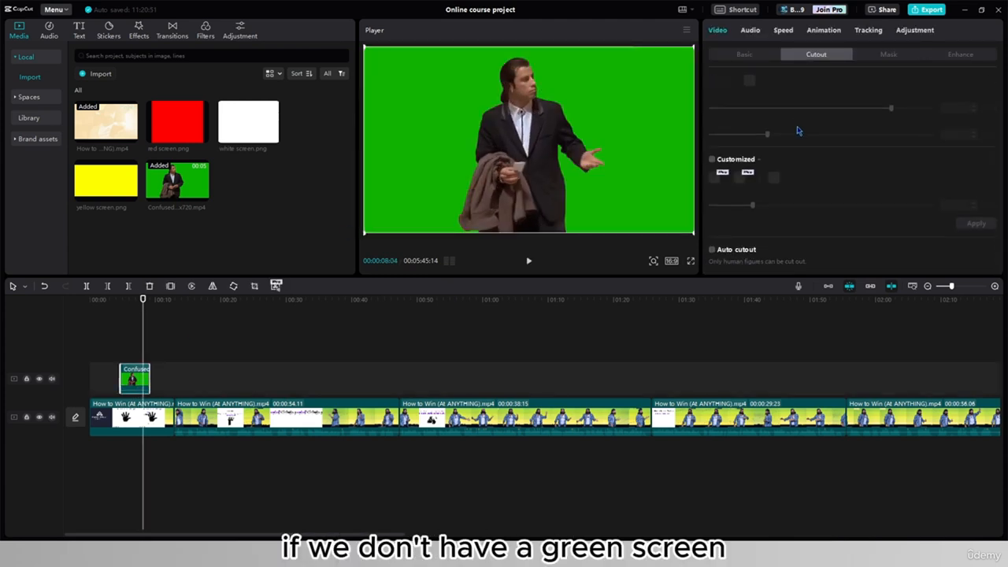
{"action": "left_click", "coordinate": [711, 252]}
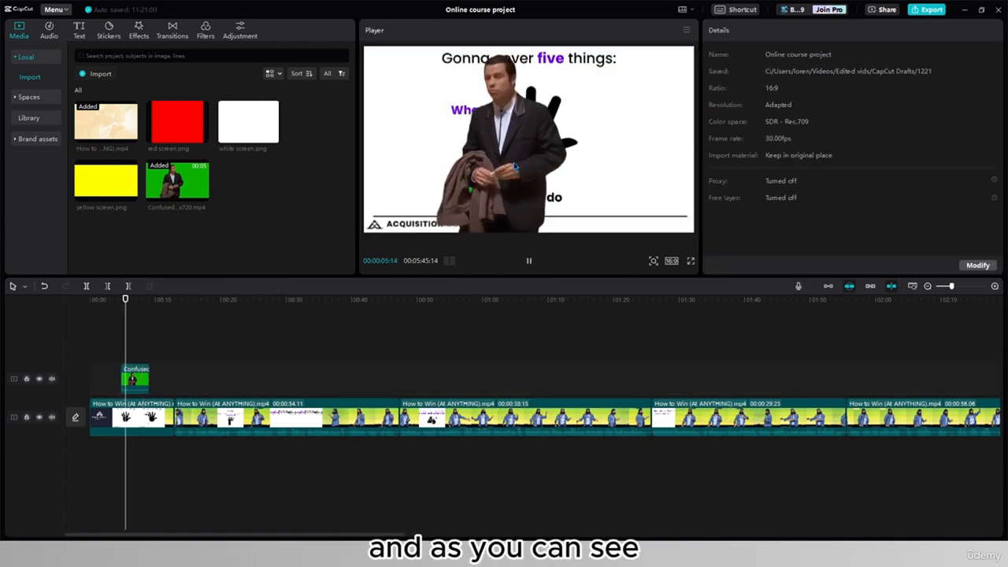
Step: Apply a Horizontal mask to the first clip, raise its edge to Y 421 and set its feather to 5
{"action": "left_click", "coordinate": [627, 164]}
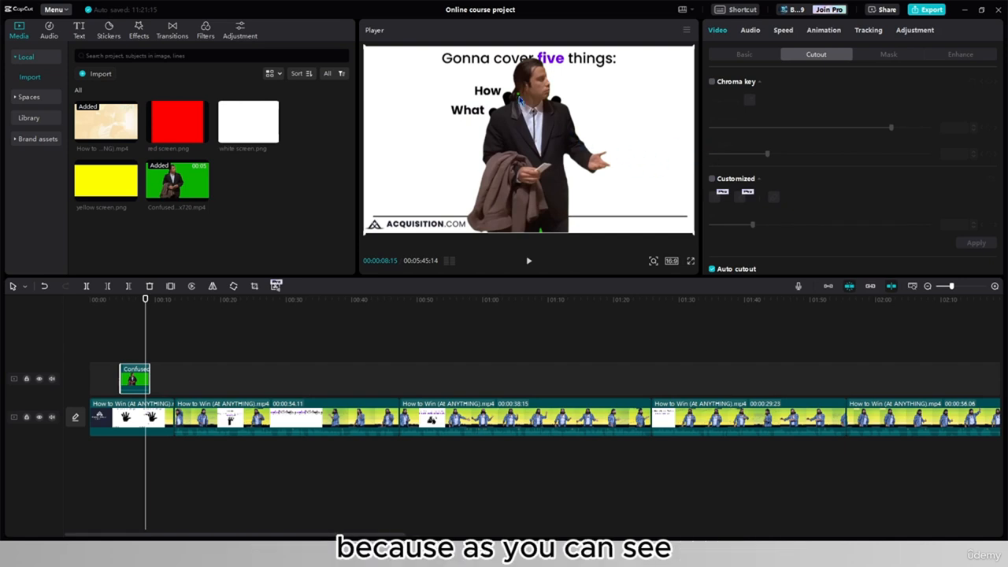
{"action": "scroll", "coordinate": [520, 98], "scroll_direction": "up", "scroll_amount": 2}
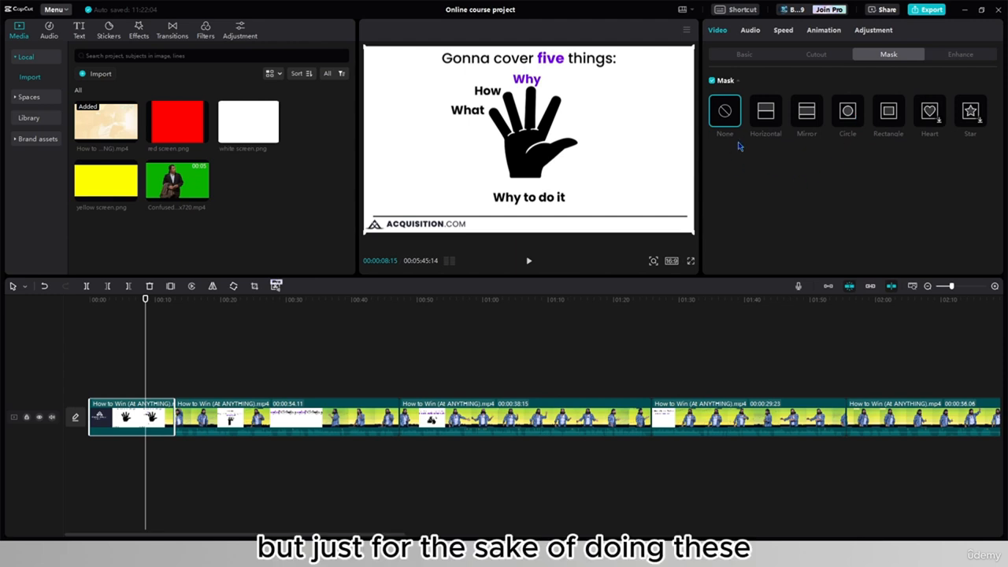
{"action": "left_click", "coordinate": [770, 111]}
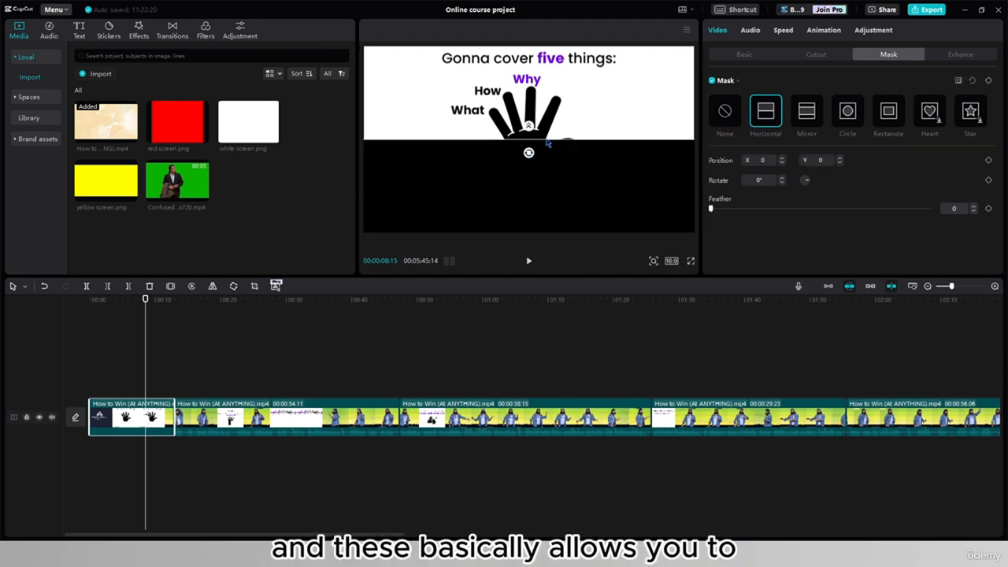
{"action": "left_click_drag", "start_coordinate": [547, 142], "coordinate": [542, 67]}
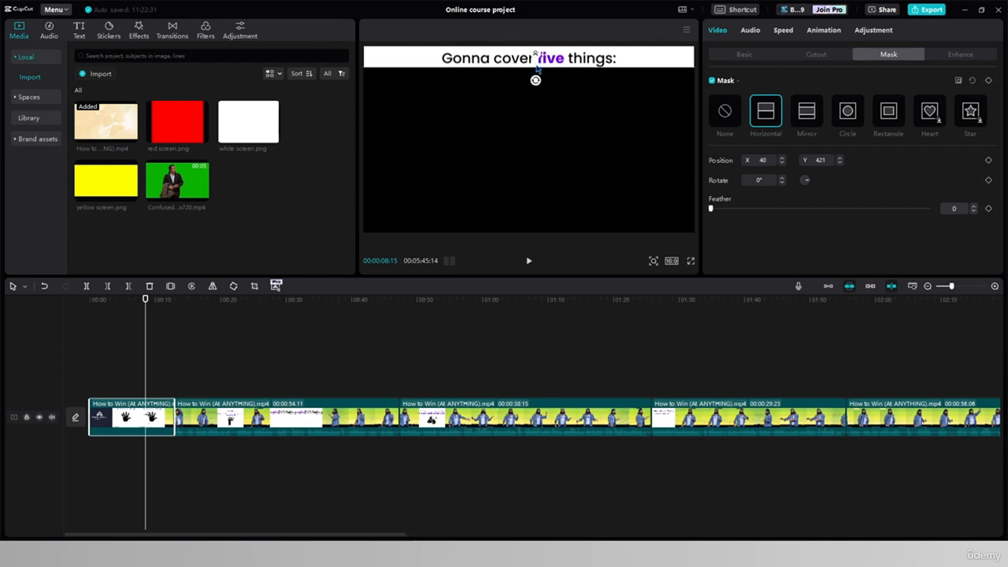
{"action": "left_click_drag", "start_coordinate": [711, 209], "coordinate": [722, 210]}
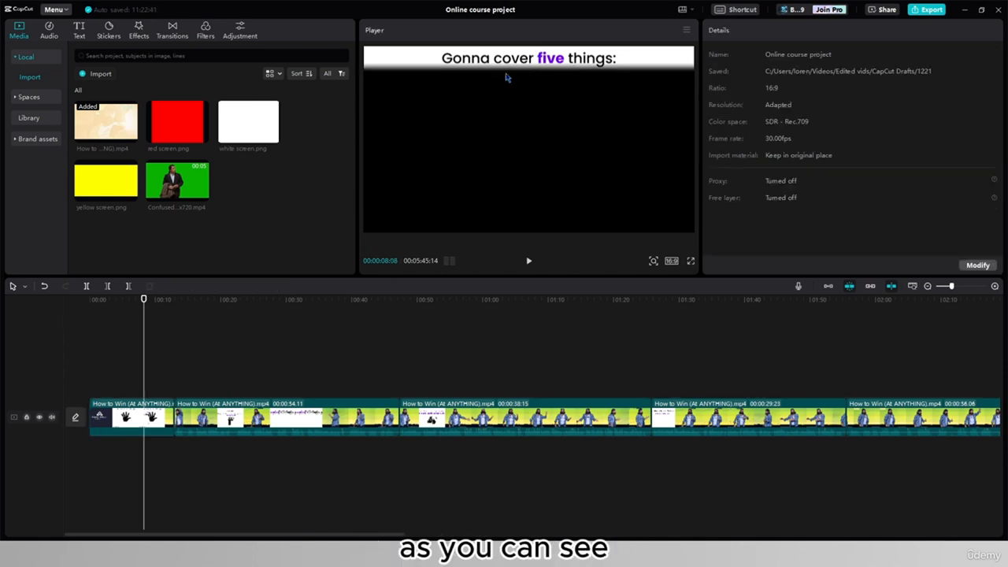
Step: Lower the Horizontal mask's edge to Y -540 with feather 56, preview the fade, and move the edge back up to mid-frame
{"action": "left_click", "coordinate": [507, 77]}
{"action": "left_click_drag", "start_coordinate": [542, 70], "coordinate": [543, 233]}
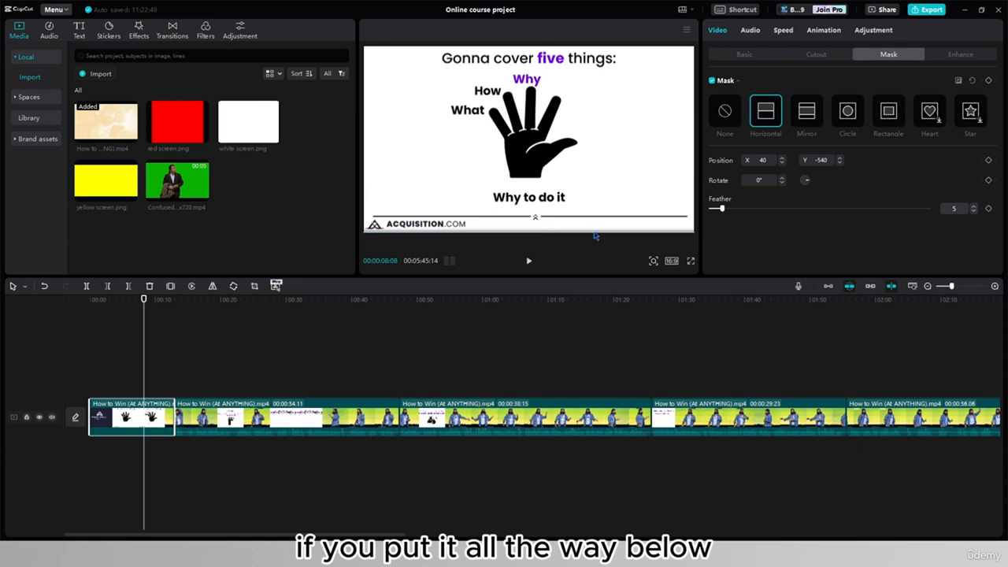
{"action": "left_click_drag", "start_coordinate": [723, 209], "coordinate": [832, 208]}
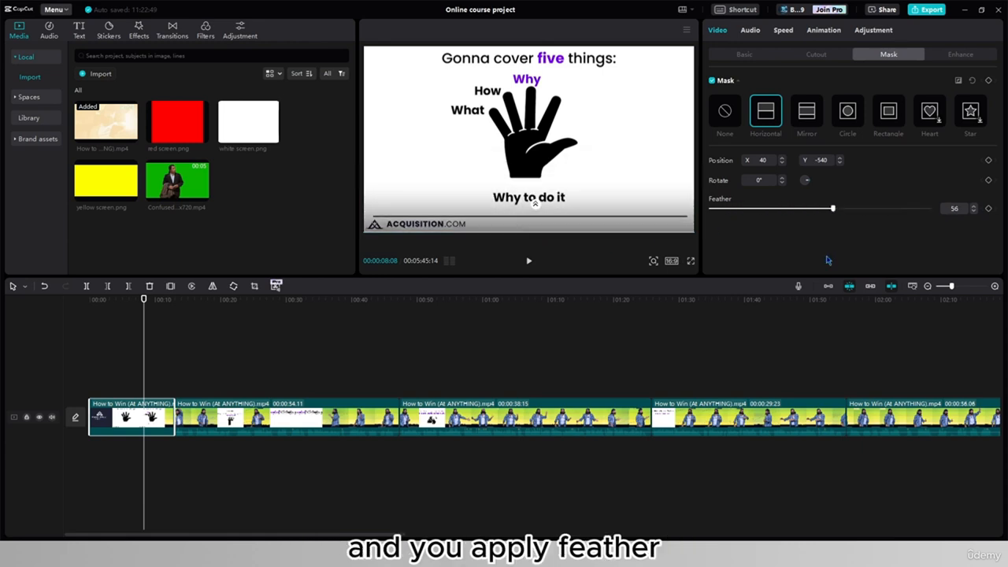
{"action": "left_click", "coordinate": [122, 368]}
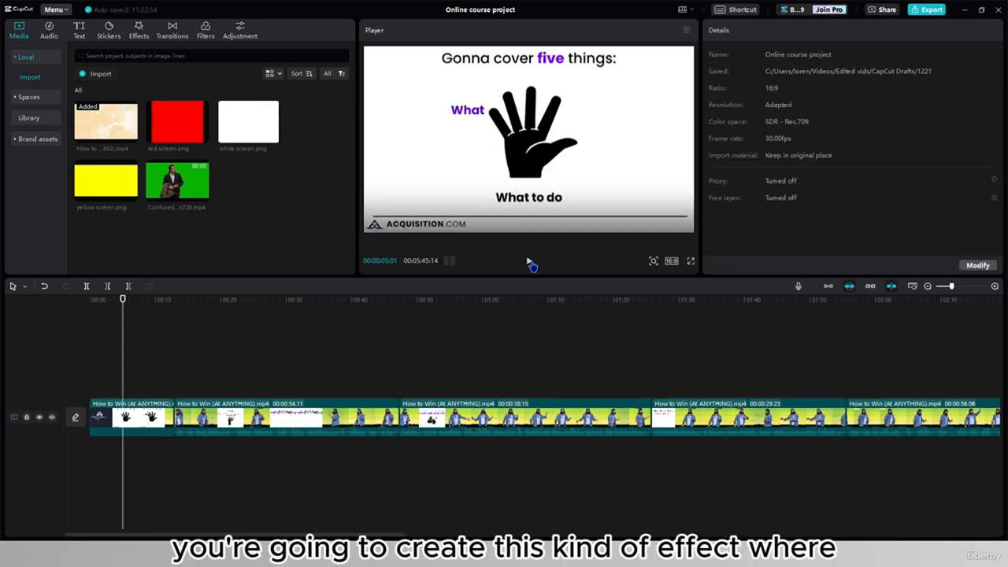
{"action": "left_click", "coordinate": [560, 224]}
{"action": "left_click_drag", "start_coordinate": [540, 229], "coordinate": [529, 125]}
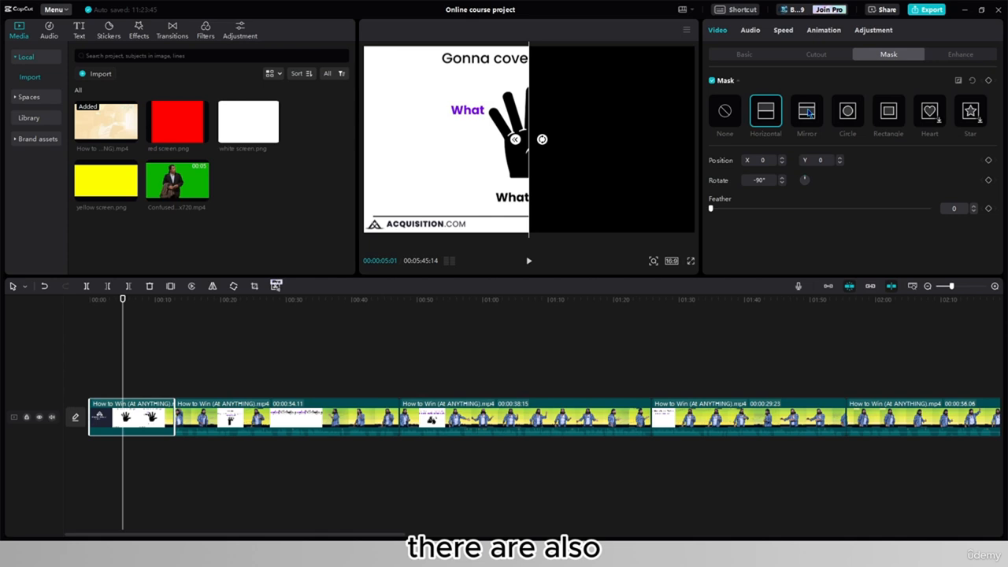
Step: Apply a Circle mask to the first clip and fit it around the hand at X 0, Y 34, sized 538 by 644
{"action": "left_click", "coordinate": [857, 114]}
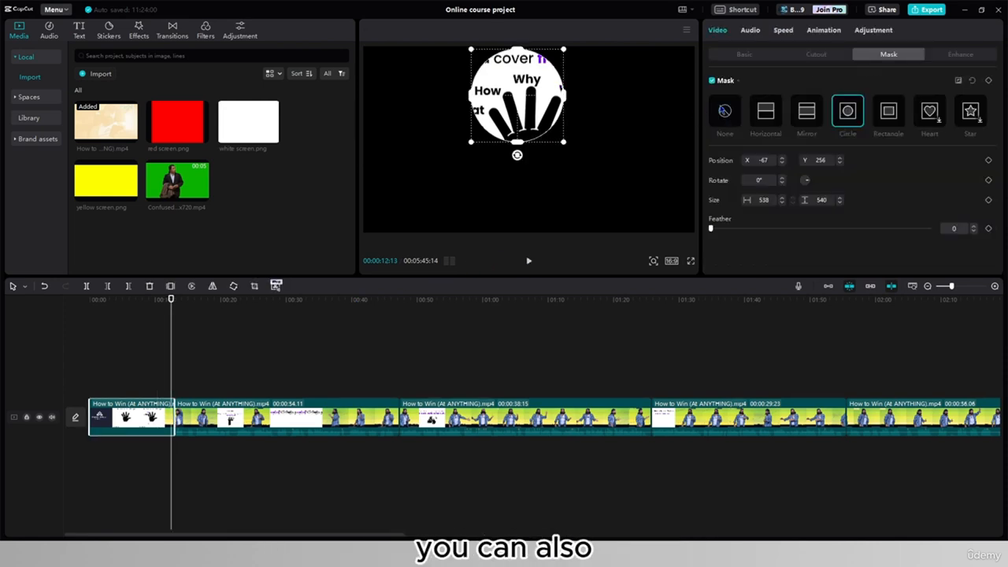
{"action": "left_click_drag", "start_coordinate": [521, 101], "coordinate": [533, 141]}
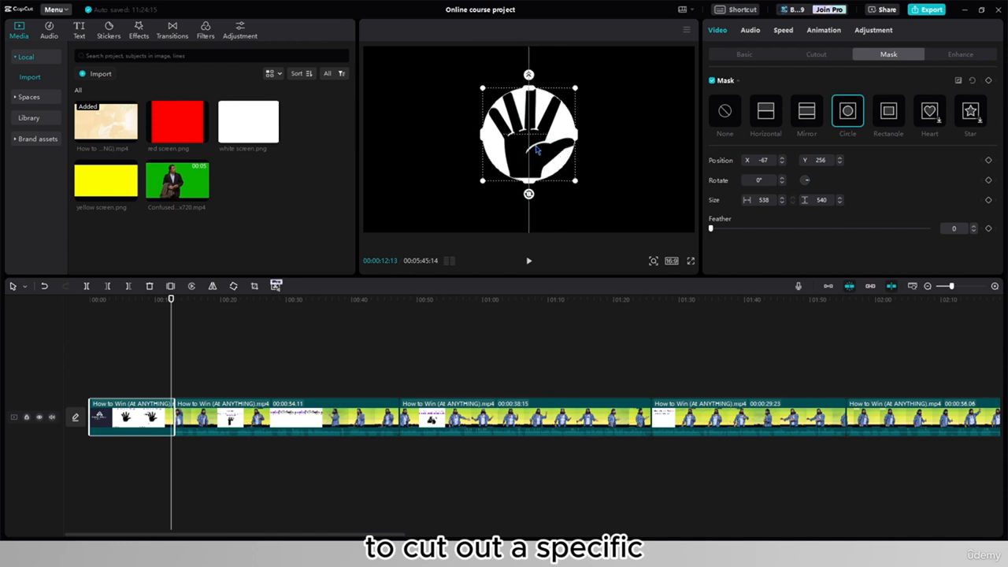
{"action": "left_click_drag", "start_coordinate": [528, 182], "coordinate": [528, 200]}
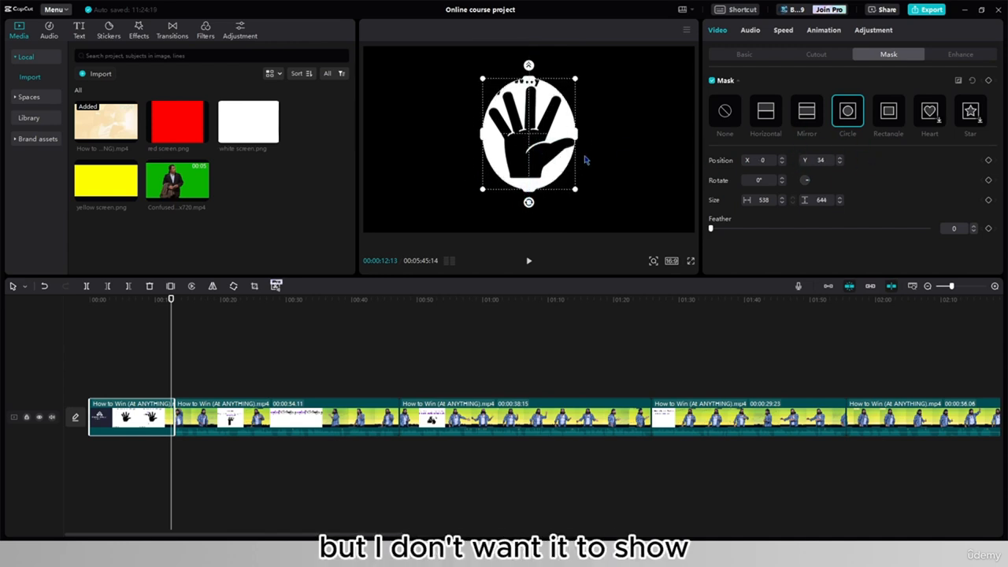
Step: Reverse the Circle mask to hide the hand and slightly adjust the mask's position and width
{"action": "left_click", "coordinate": [959, 82]}
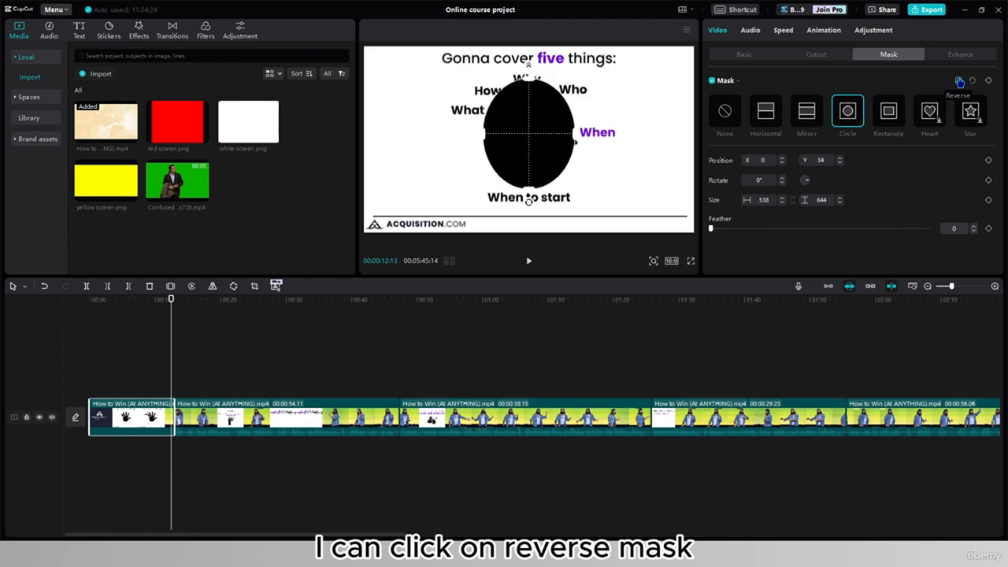
{"action": "left_click", "coordinate": [552, 164]}
{"action": "left_click", "coordinate": [532, 141]}
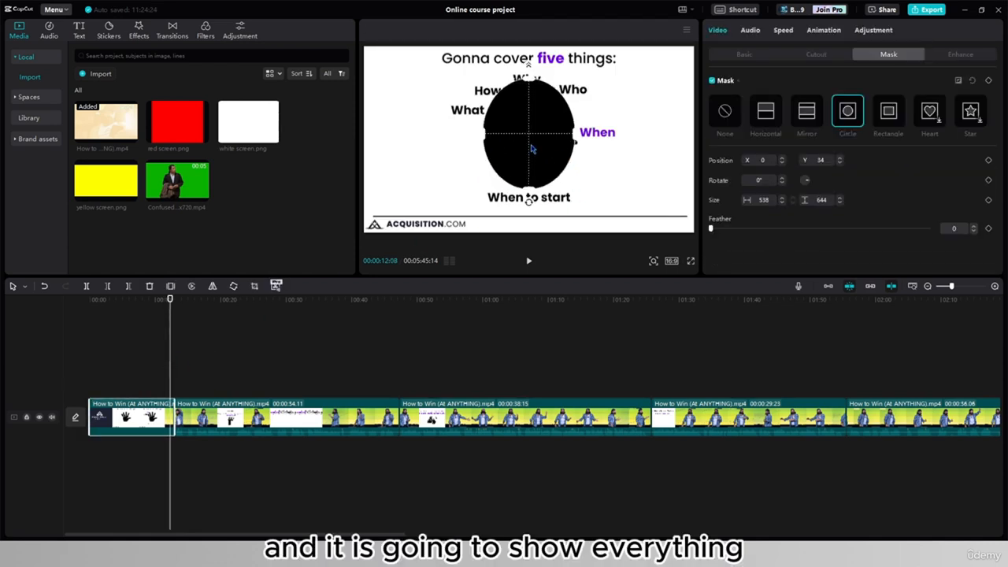
{"action": "left_click_drag", "start_coordinate": [541, 156], "coordinate": [544, 165]}
{"action": "left_click_drag", "start_coordinate": [487, 140], "coordinate": [480, 141]}
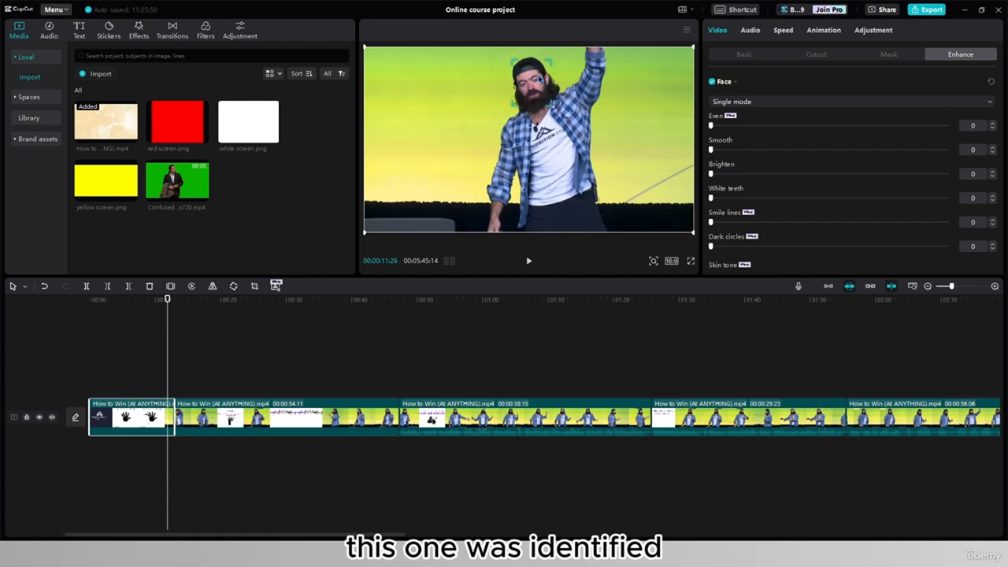
Step: Set the Face enhancement's Smooth to 65 and Brighten to 42 for the first clip
{"action": "left_click_drag", "start_coordinate": [711, 150], "coordinate": [865, 149]}
{"action": "left_click_drag", "start_coordinate": [711, 173], "coordinate": [821, 173]}
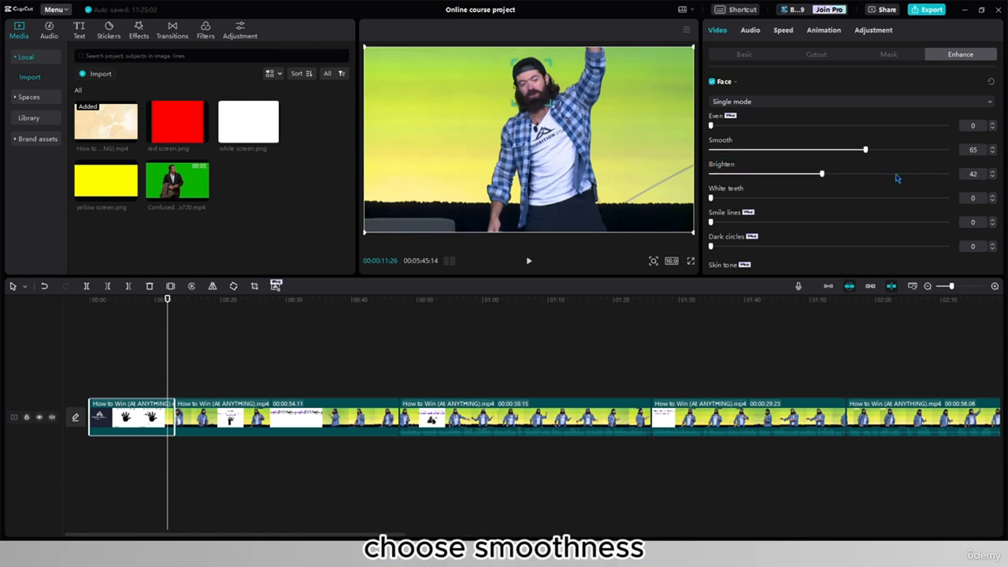
Step: Try the Facial beauty adjustments on the man's face, taking Slim to its minimum and Shorten to its maximum
{"action": "scroll", "coordinate": [891, 176], "scroll_direction": "down", "scroll_amount": 5}
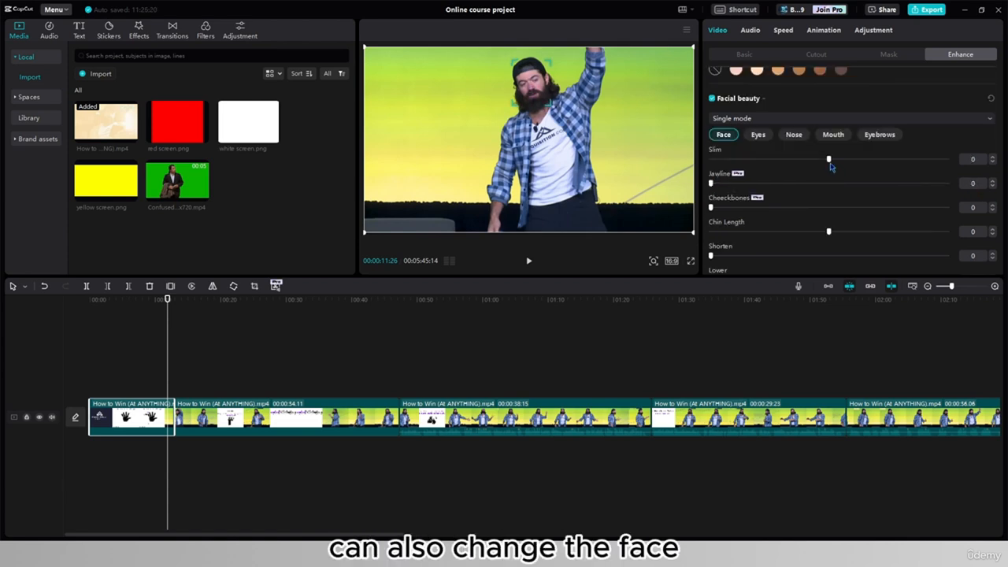
{"action": "left_click_drag", "start_coordinate": [829, 160], "coordinate": [711, 160]}
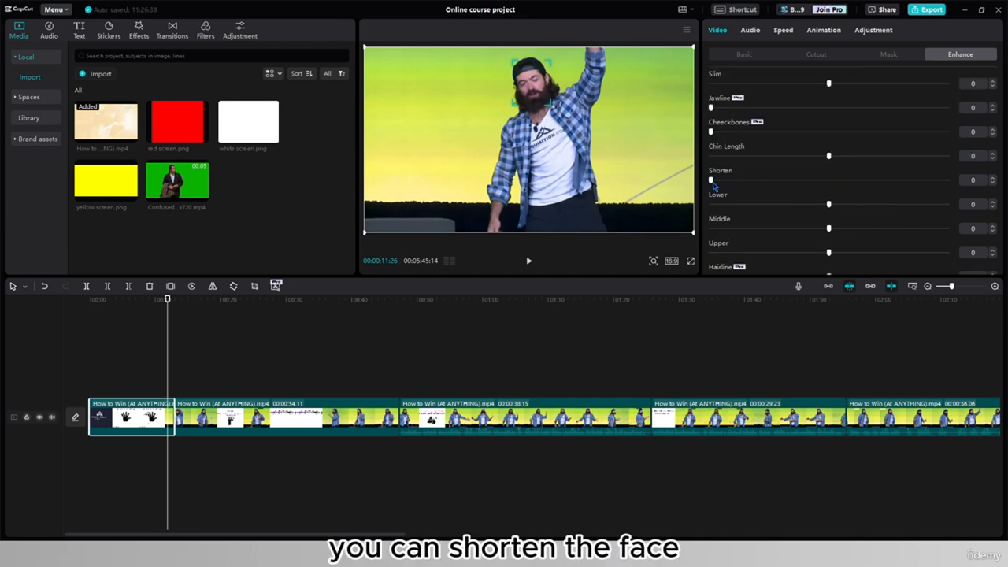
{"action": "left_click_drag", "start_coordinate": [711, 181], "coordinate": [921, 197]}
{"action": "left_click_drag", "start_coordinate": [921, 197], "coordinate": [949, 196]}
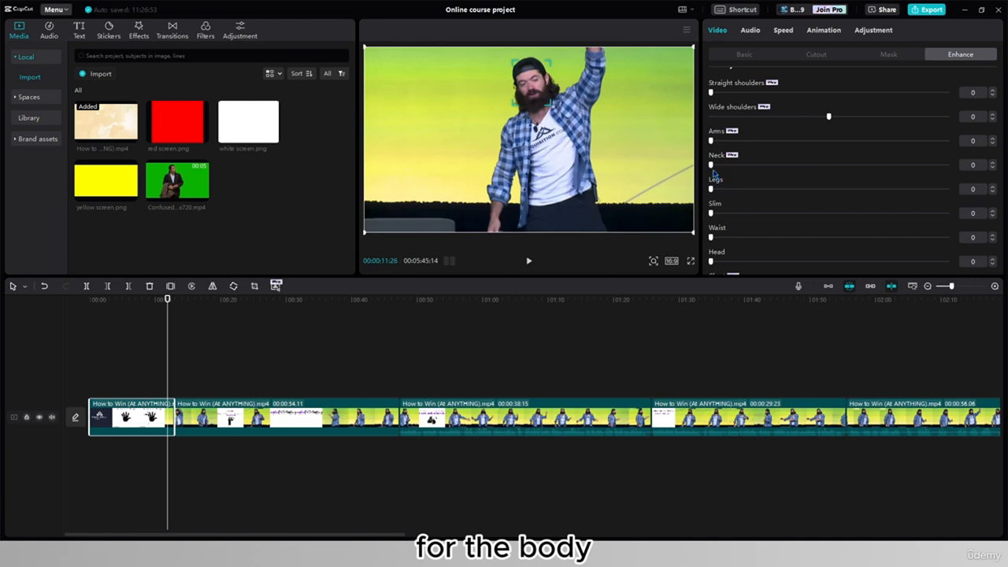
Step: Set the body enhancement's Neck to 100 and return to the basic video settings
{"action": "left_click_drag", "start_coordinate": [711, 165], "coordinate": [973, 187]}
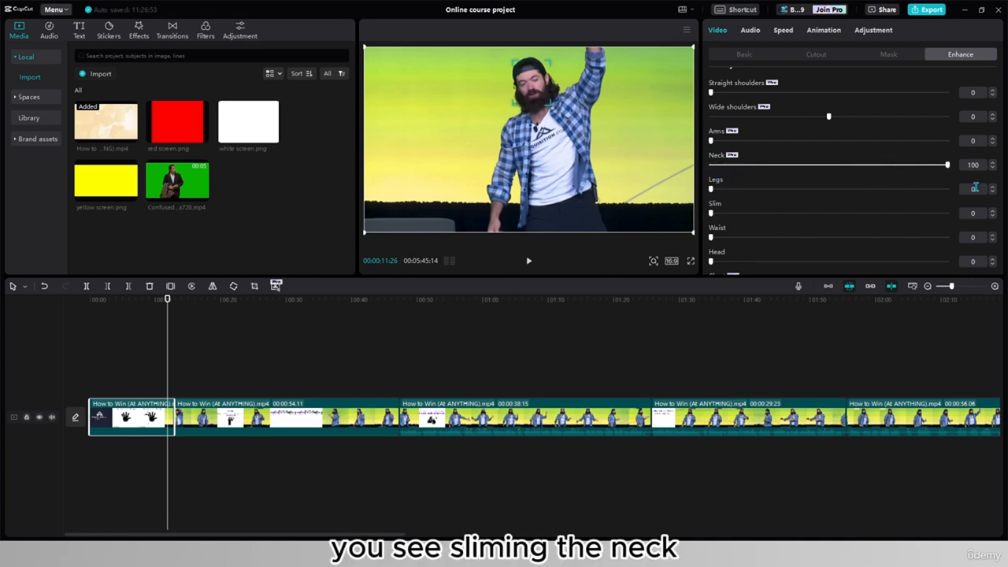
{"action": "scroll", "coordinate": [827, 189], "scroll_direction": "up", "scroll_amount": 10}
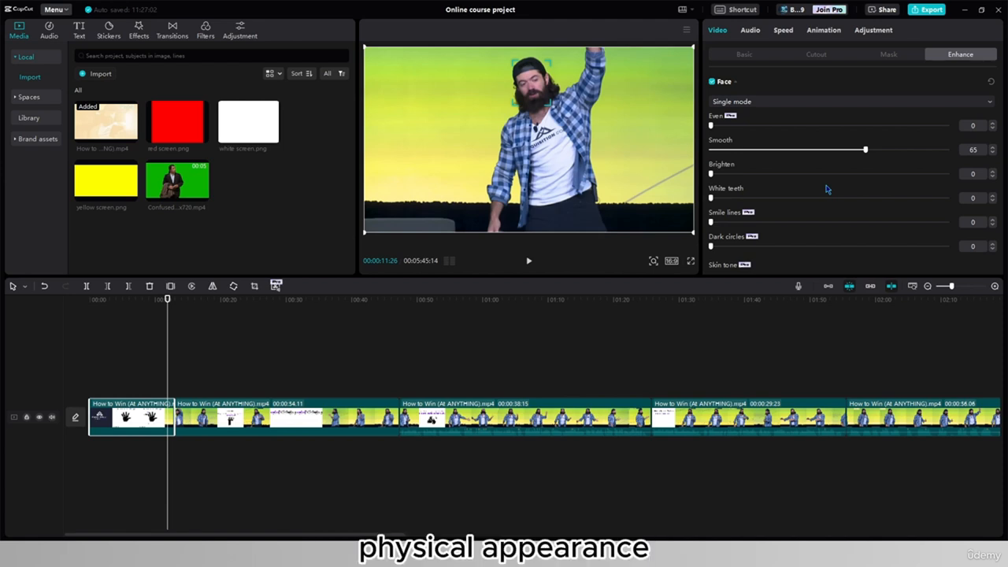
{"action": "left_click", "coordinate": [744, 54]}
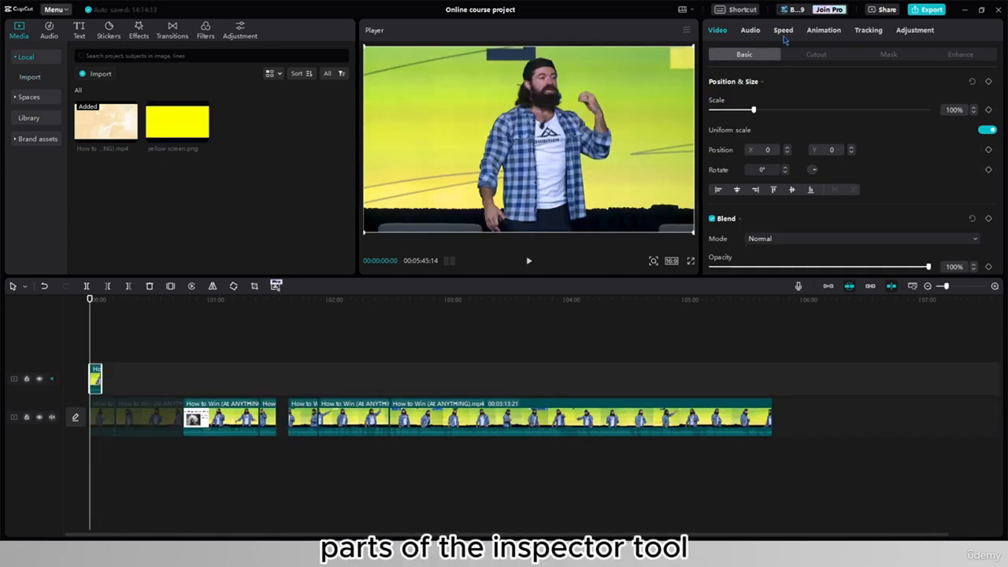
Step: Try lowering the upper-track clip's audio volume to -26.3 dB, and restore it to 0.0 dB
{"action": "left_click", "coordinate": [751, 36]}
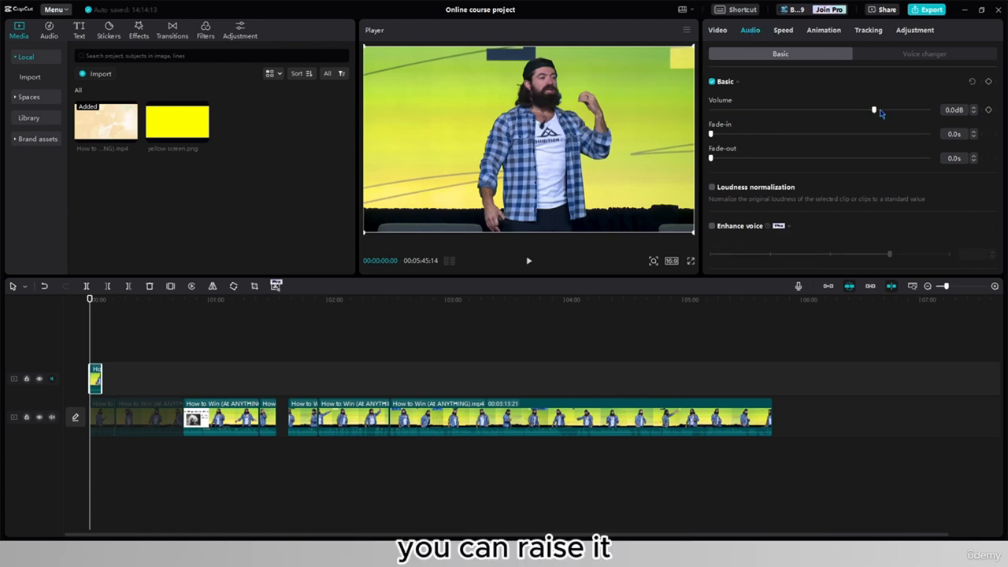
{"action": "left_click_drag", "start_coordinate": [874, 109], "coordinate": [802, 110]}
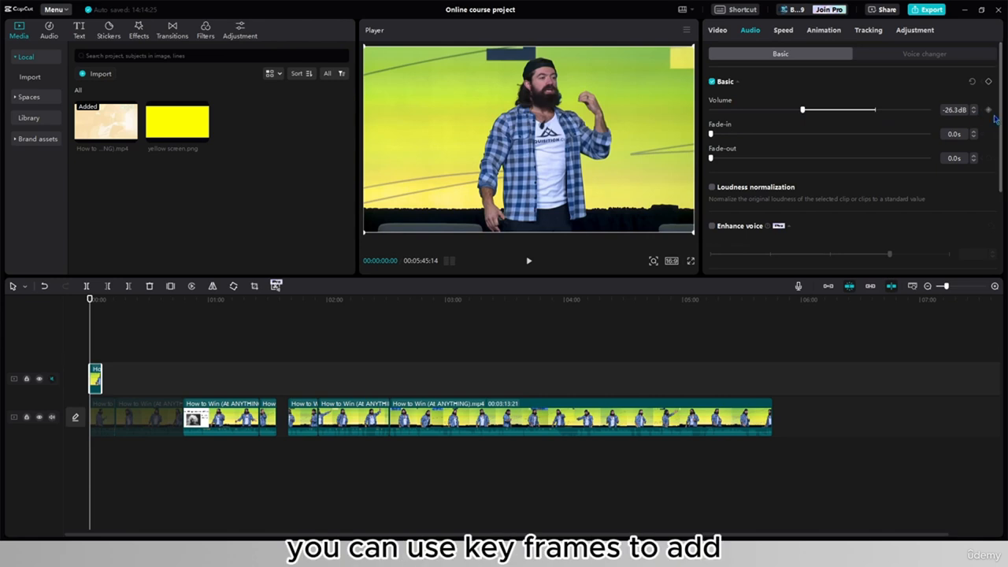
{"action": "left_click", "coordinate": [876, 109]}
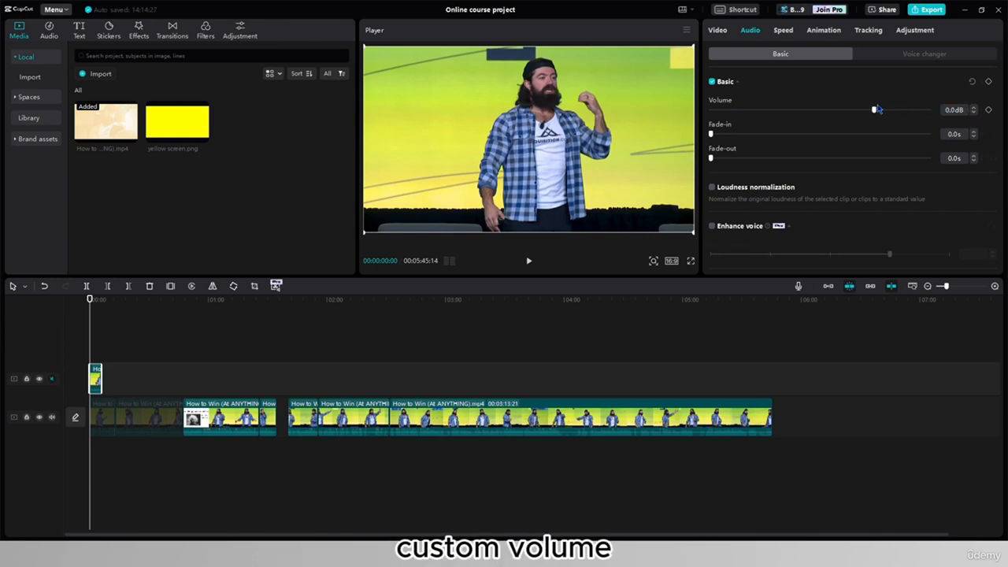
Step: Set both the audio Fade-in and Fade-out to 10.0 s on the main-track clip that begins with the slide
{"action": "left_click_drag", "start_coordinate": [711, 134], "coordinate": [929, 134]}
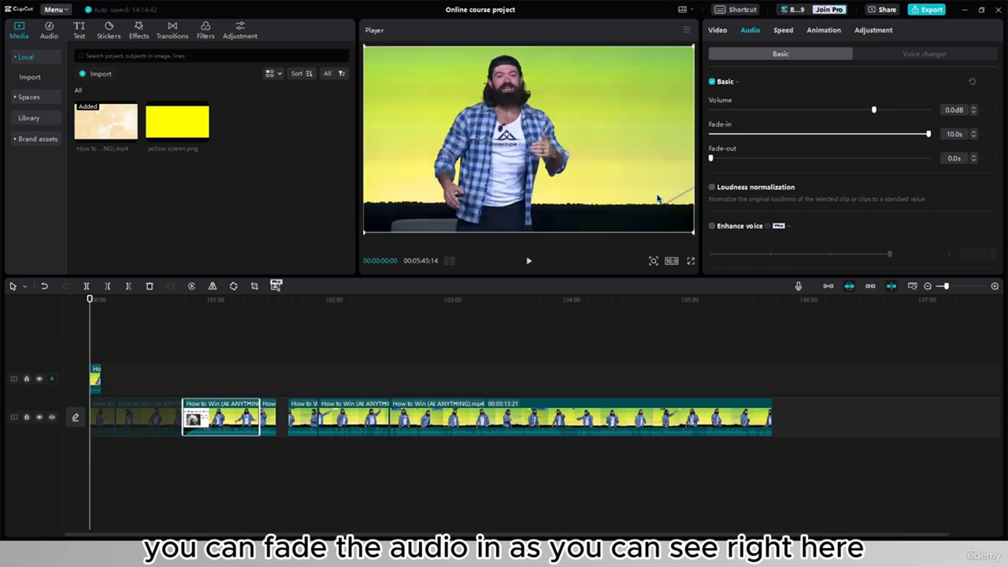
{"action": "left_click_drag", "start_coordinate": [711, 158], "coordinate": [747, 161]}
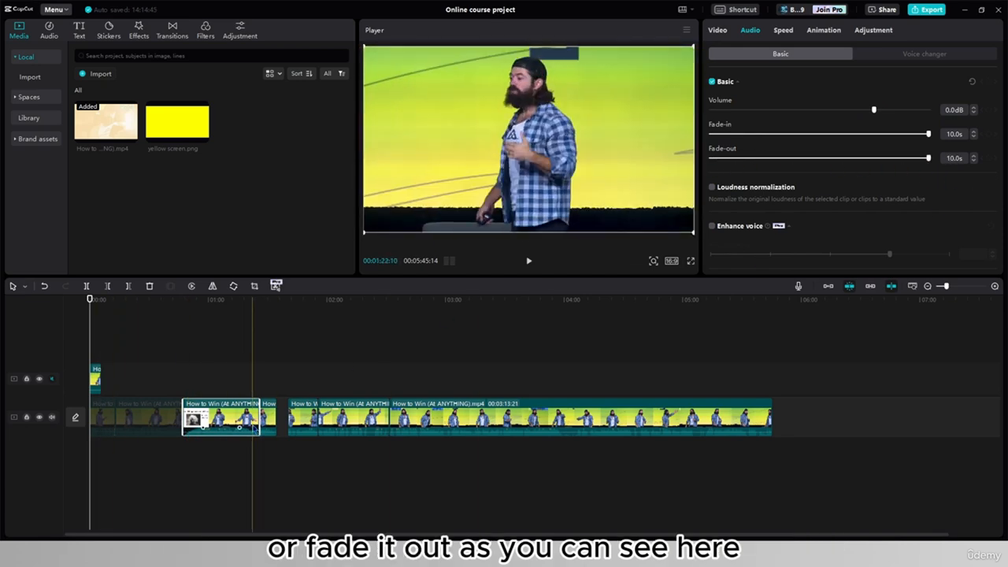
Step: Enable Vocal isolation with Keep vocal on the slide clip and open its mode choices
{"action": "scroll", "coordinate": [713, 170], "scroll_direction": "down", "scroll_amount": 3}
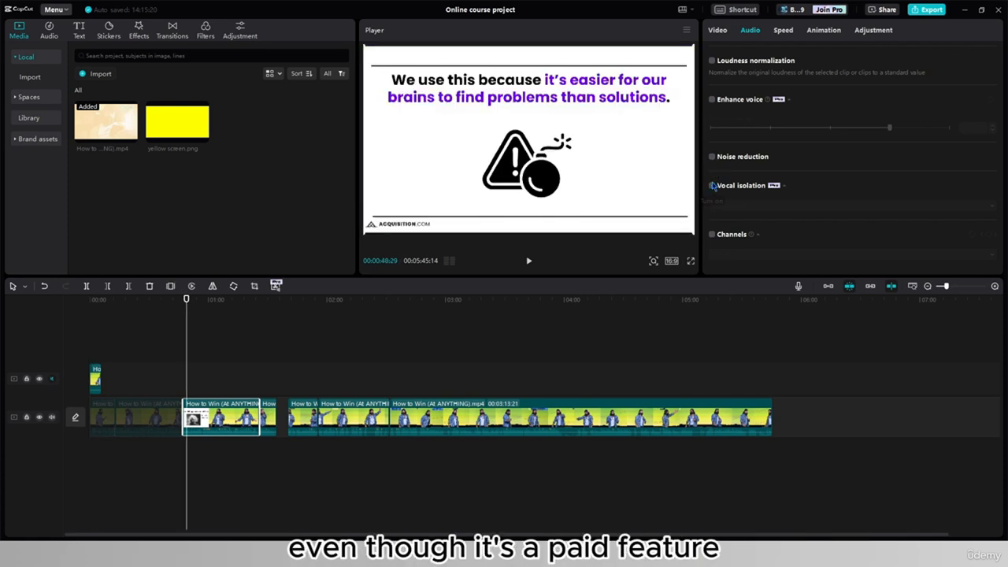
{"action": "left_click", "coordinate": [713, 186]}
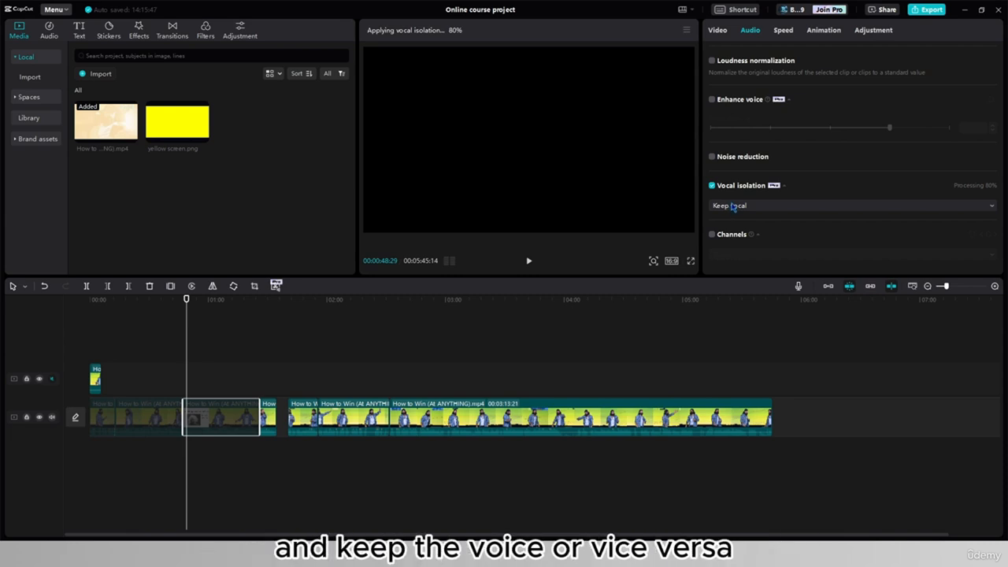
{"action": "left_click", "coordinate": [733, 207]}
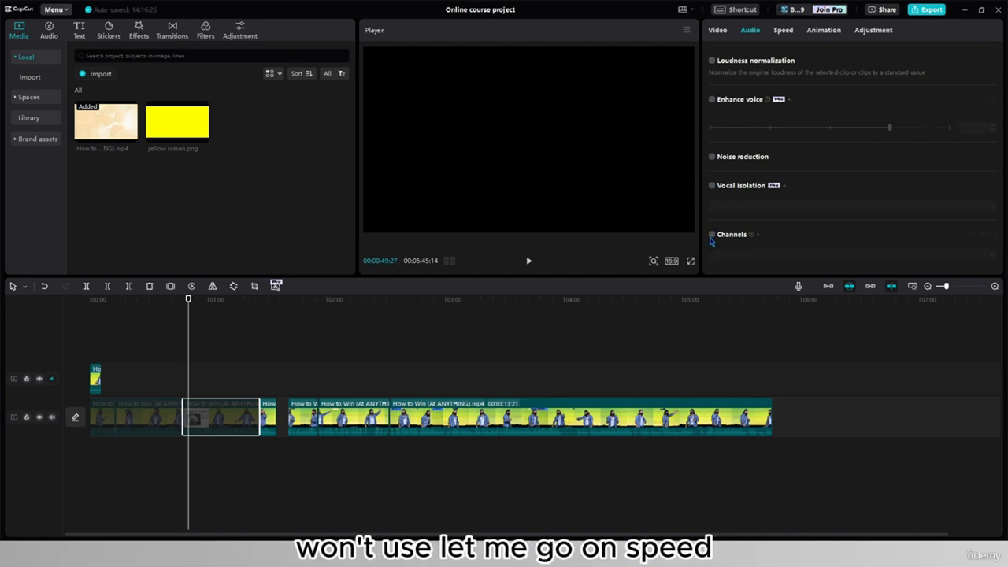
Step: Try the slide clip's normal speed at 0.5x and at 100.0x
{"action": "left_click", "coordinate": [780, 33]}
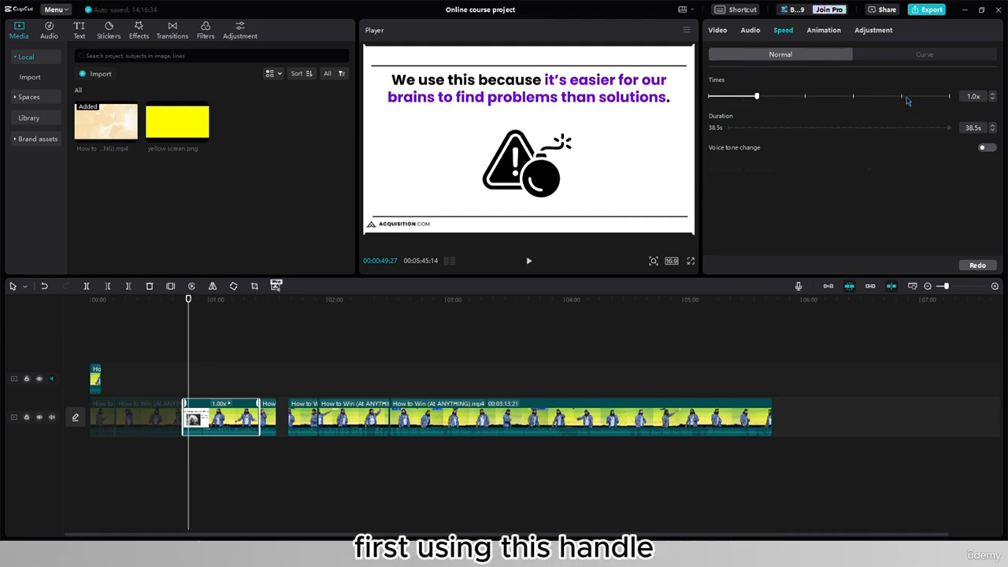
{"action": "left_click_drag", "start_coordinate": [803, 101], "coordinate": [729, 99]}
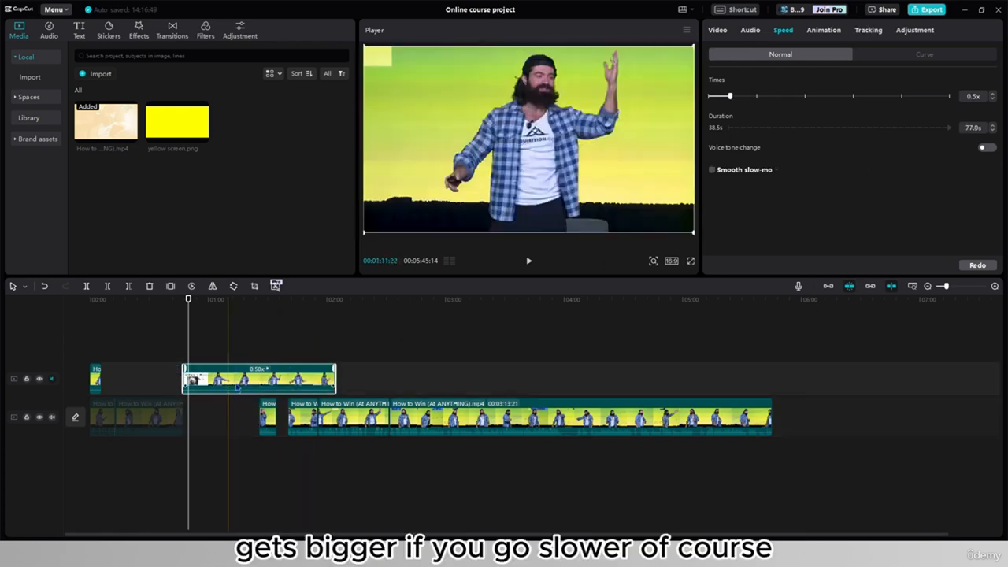
{"action": "left_click_drag", "start_coordinate": [729, 96], "coordinate": [944, 99]}
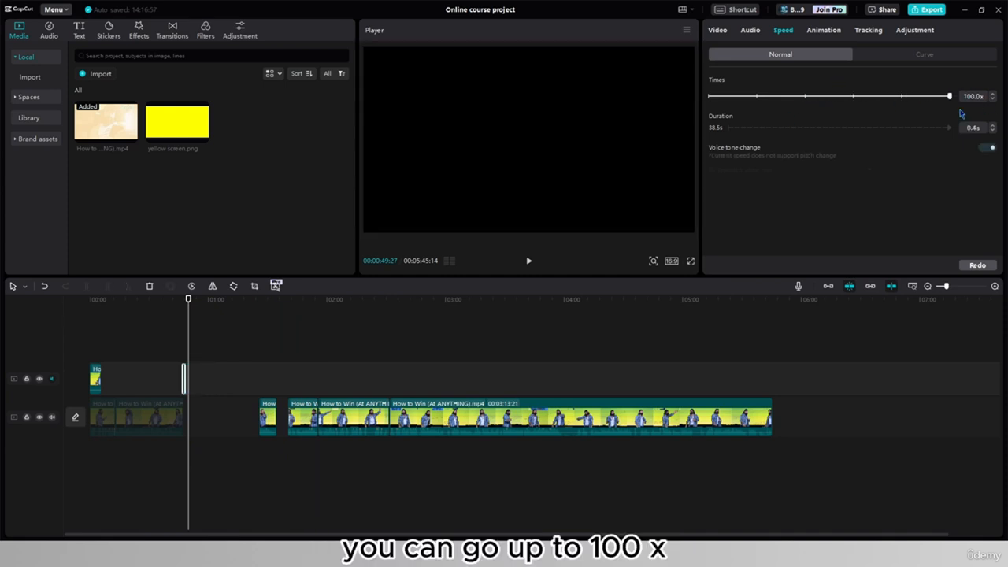
Step: Try the slide clip's normal speed at 10.0x, its duration at 5.0 s, and its speed at 2.0x
{"action": "left_click", "coordinate": [902, 98]}
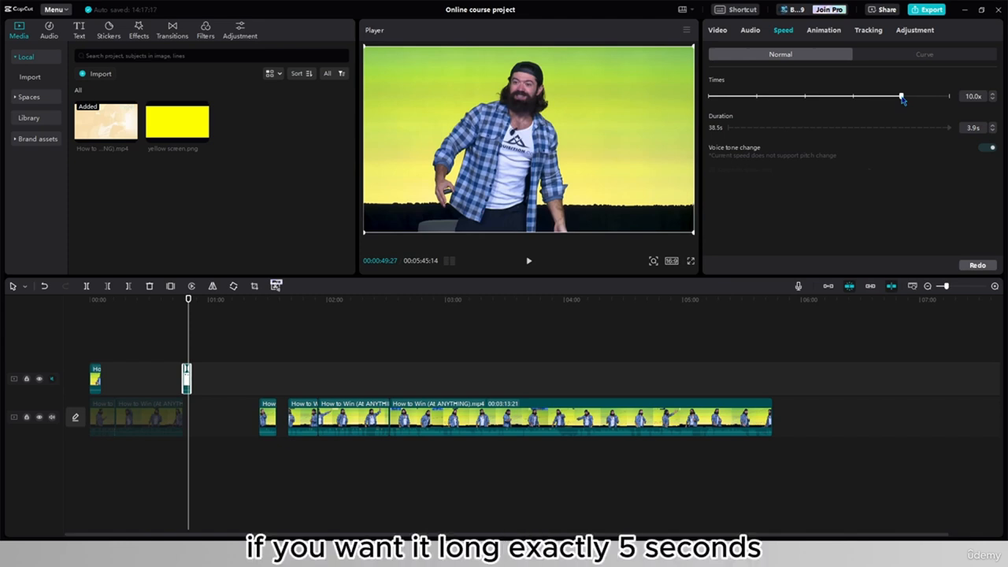
{"action": "left_click", "coordinate": [991, 128]}
{"action": "left_click", "coordinate": [992, 128]}
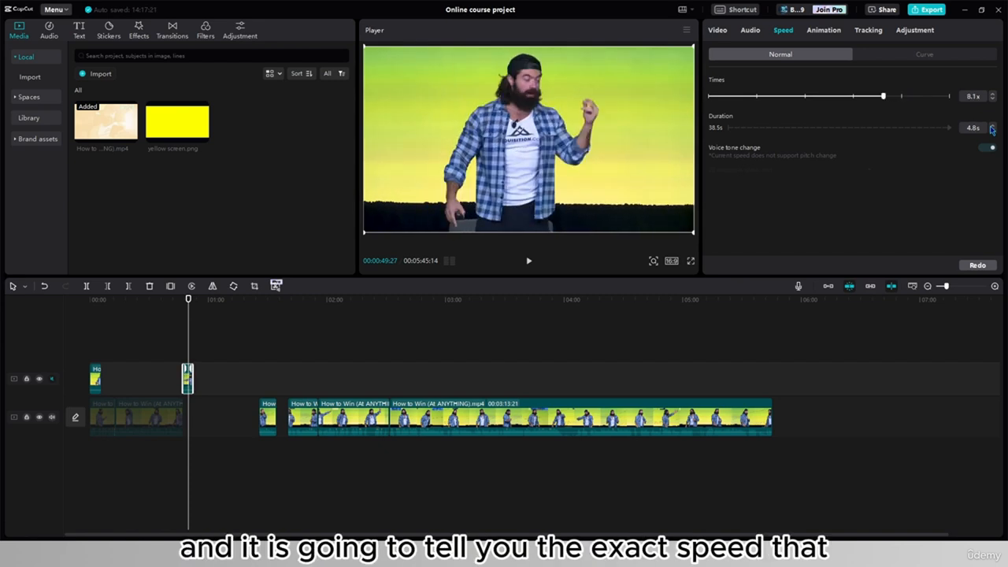
{"action": "left_click", "coordinate": [991, 127]}
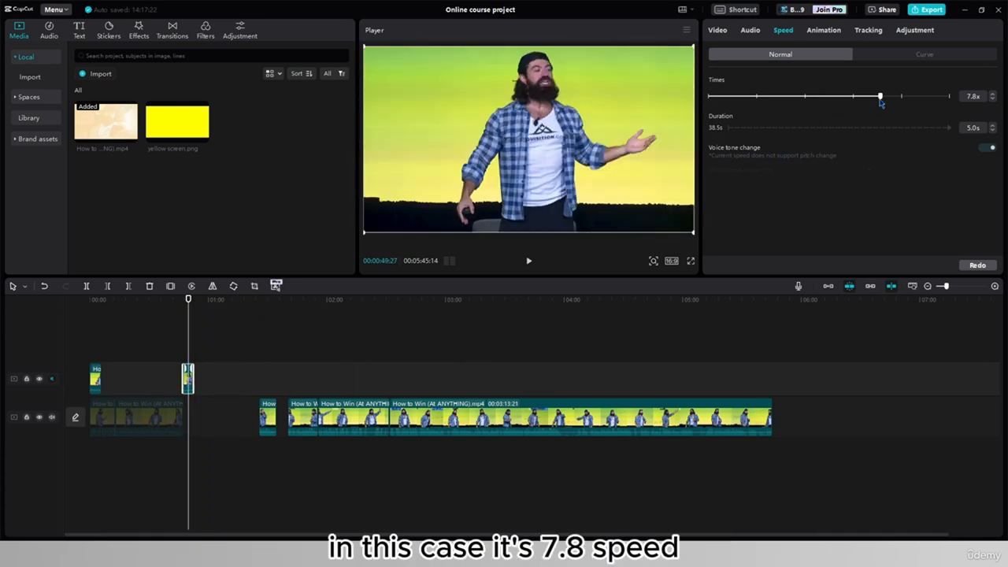
{"action": "left_click_drag", "start_coordinate": [880, 100], "coordinate": [804, 99]}
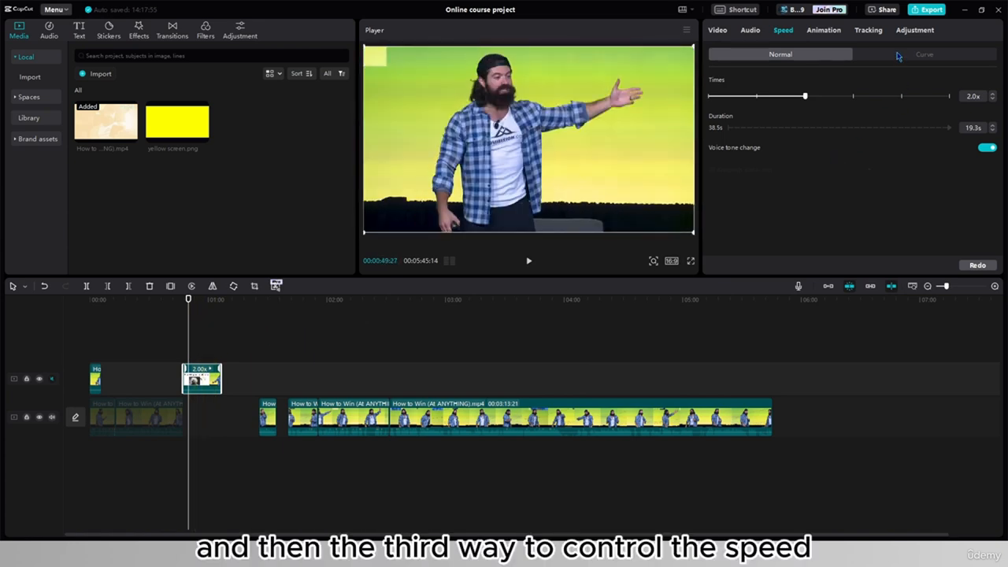
Step: Apply the Montage speed curve to the slide clip and reshape it with an earlier peak, an earlier dip and a later final point
{"action": "left_click", "coordinate": [920, 57]}
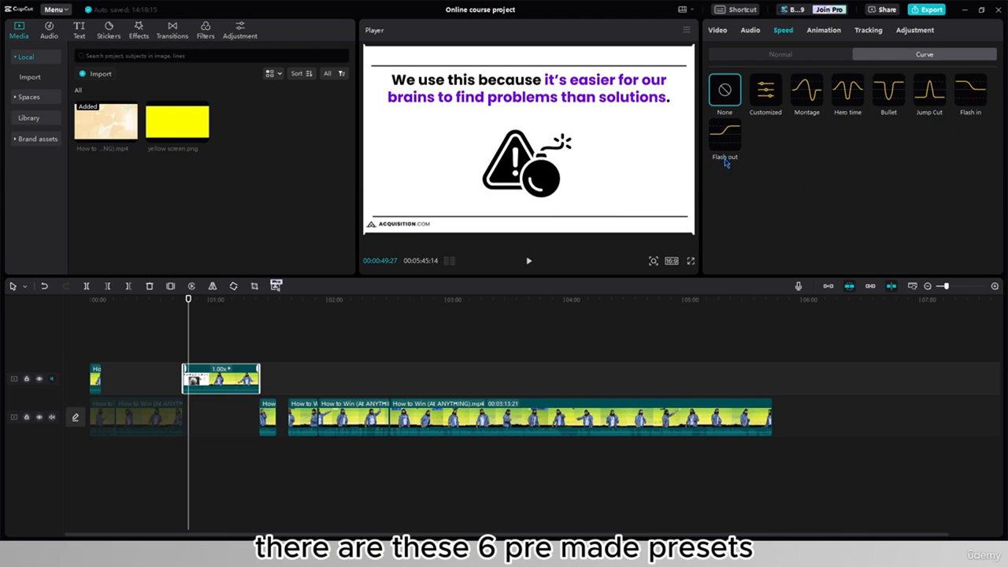
{"action": "left_click", "coordinate": [806, 93]}
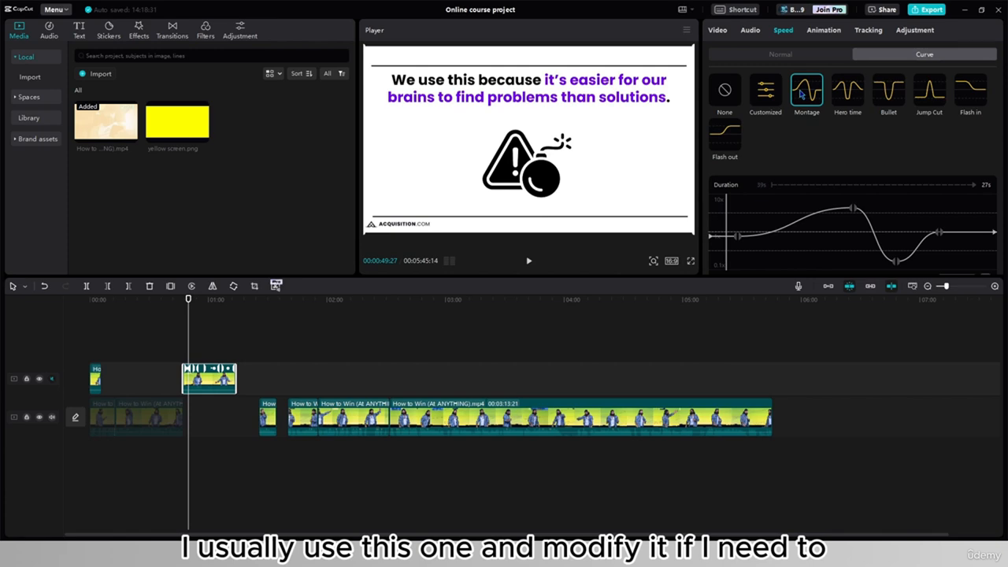
{"action": "left_click_drag", "start_coordinate": [853, 208], "coordinate": [833, 198]}
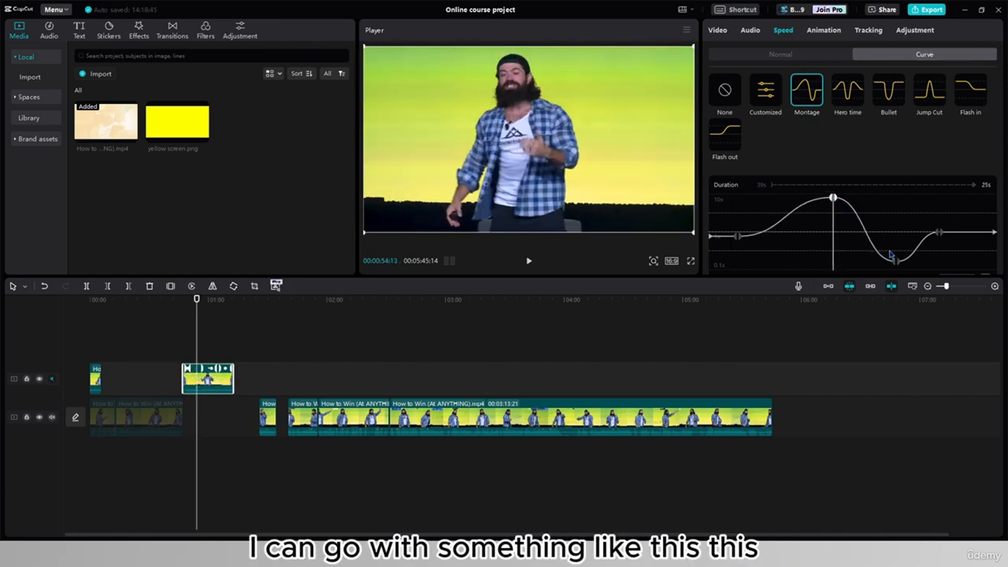
{"action": "left_click_drag", "start_coordinate": [895, 260], "coordinate": [856, 261]}
{"action": "left_click_drag", "start_coordinate": [938, 233], "coordinate": [877, 202]}
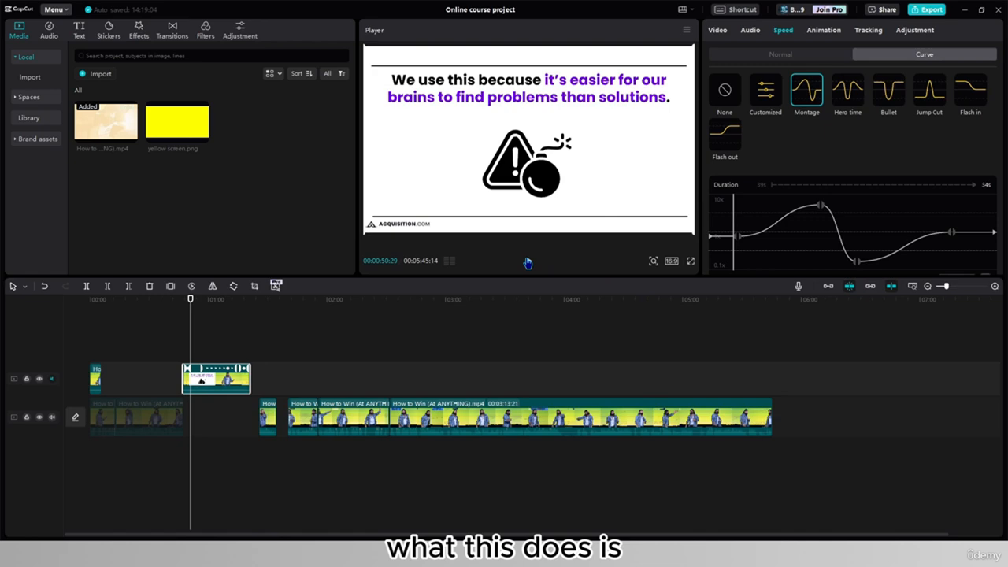
Step: Play back the clip with its reshaped speed curve, and replay the slow section from just before the dip
{"action": "left_click", "coordinate": [527, 262]}
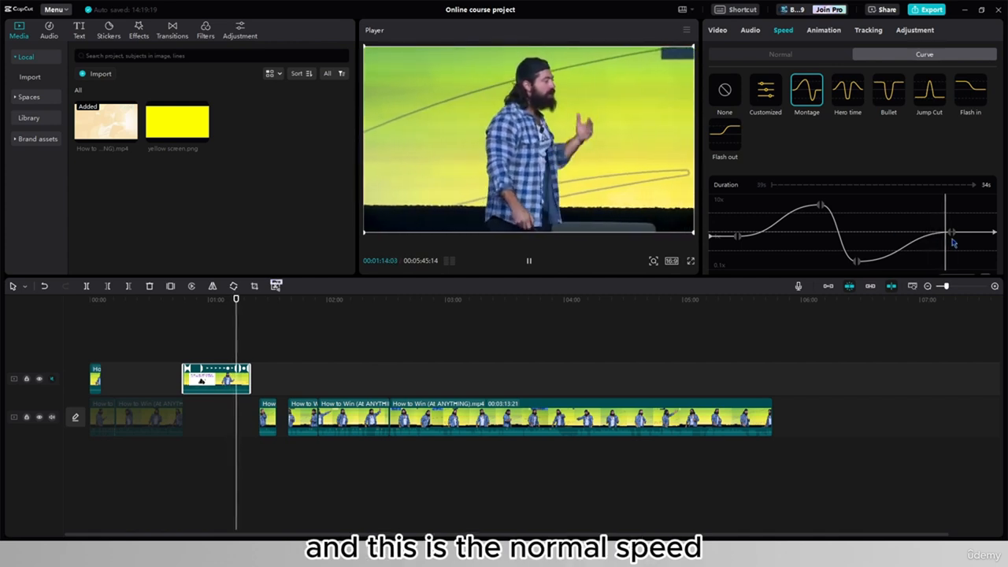
{"action": "scroll", "coordinate": [866, 235], "scroll_direction": "down", "scroll_amount": 2}
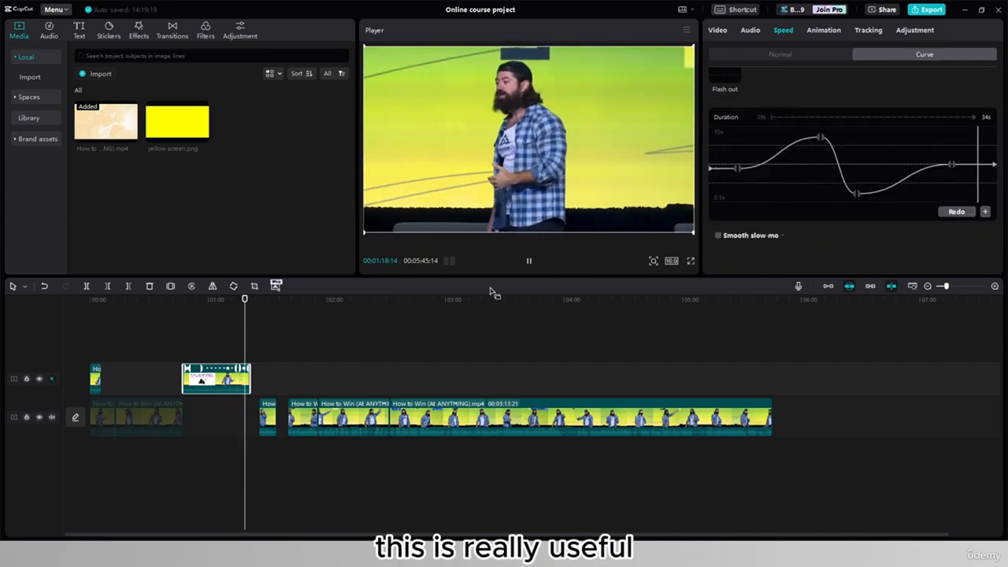
{"action": "left_click", "coordinate": [529, 260]}
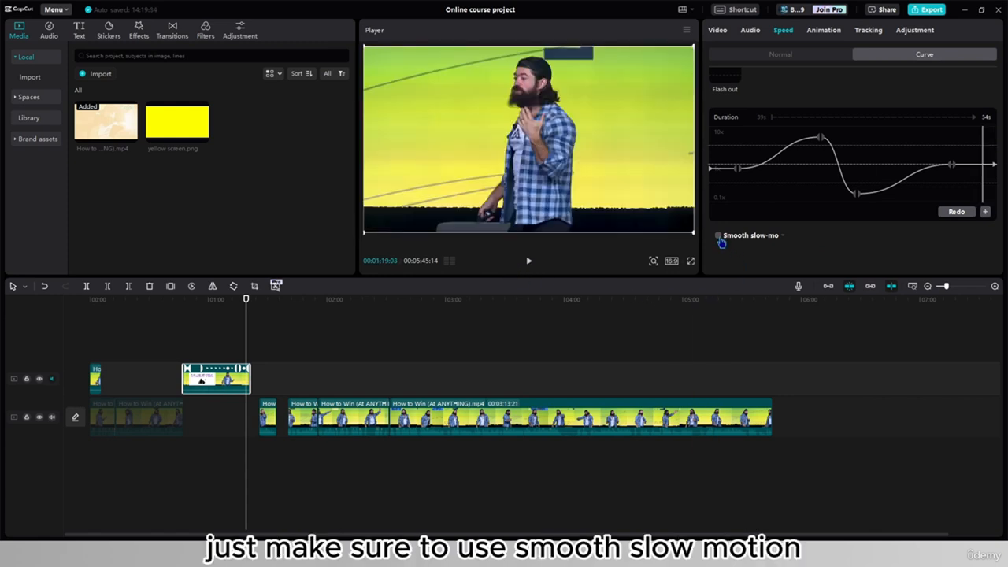
{"action": "left_click", "coordinate": [849, 202]}
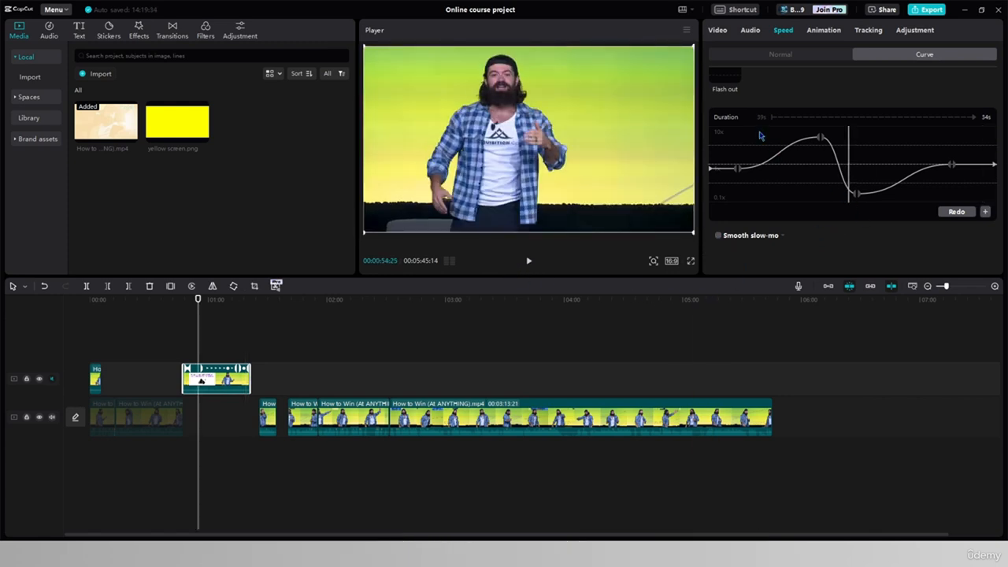
{"action": "scroll", "coordinate": [724, 230], "scroll_direction": "up", "scroll_amount": 3}
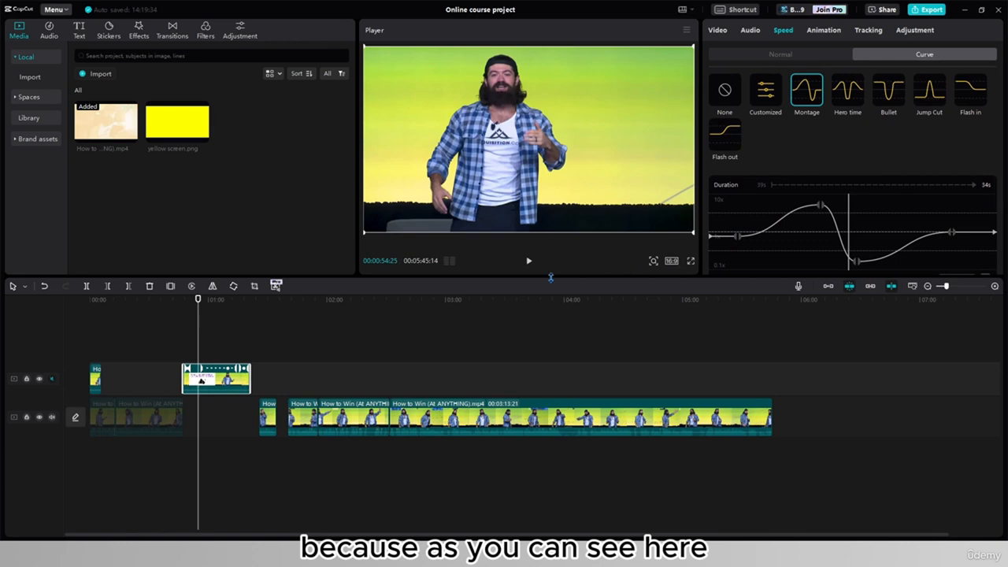
{"action": "key", "text": "space"}
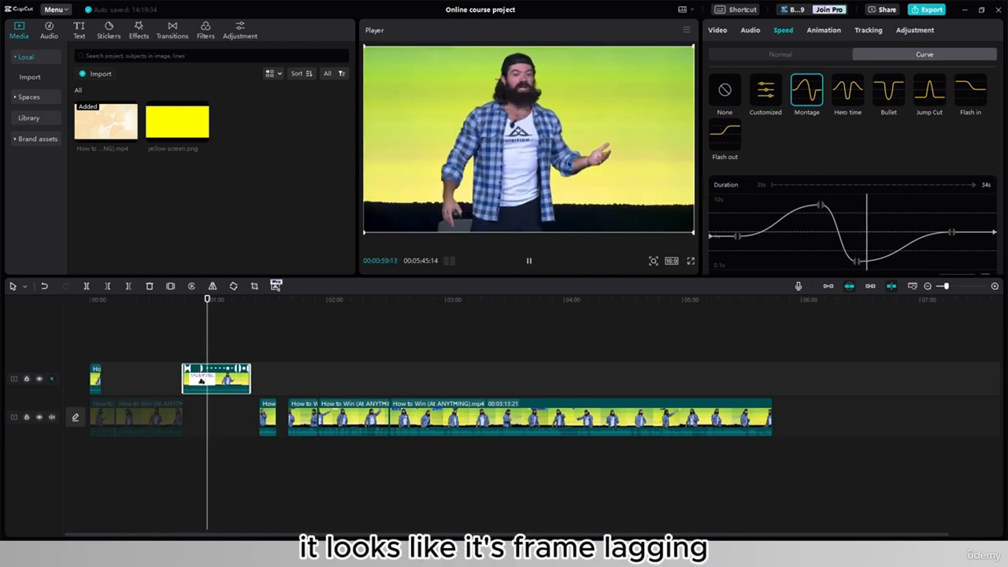
Step: Enable Smooth slow-mo with the Optical flow method on the slide clip and play back the slowed section
{"action": "scroll", "coordinate": [764, 187], "scroll_direction": "down", "scroll_amount": 1}
{"action": "scroll", "coordinate": [764, 187], "scroll_direction": "down", "scroll_amount": 1}
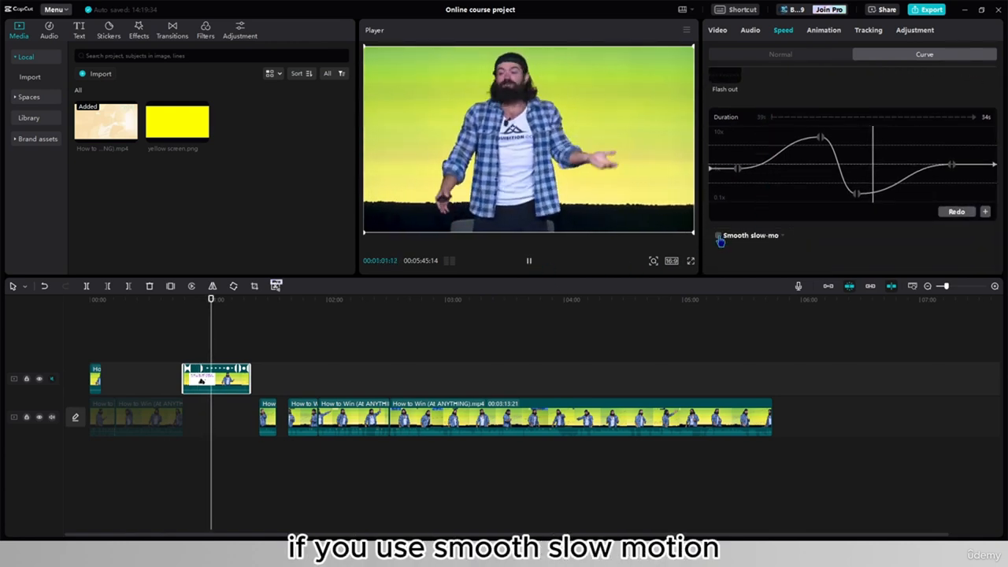
{"action": "left_click", "coordinate": [719, 236]}
{"action": "left_click", "coordinate": [750, 254]}
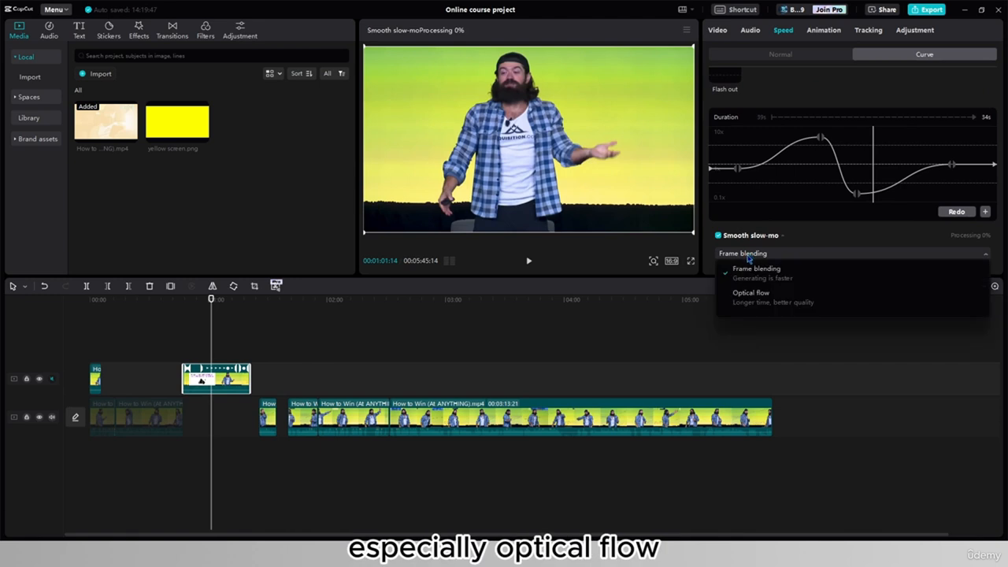
{"action": "left_click", "coordinate": [753, 297]}
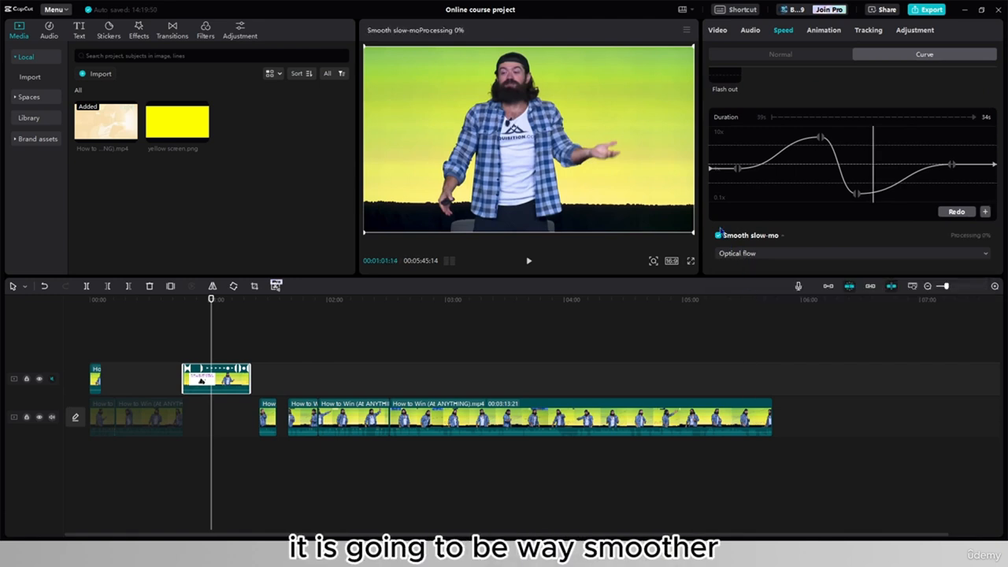
{"action": "left_click", "coordinate": [528, 261]}
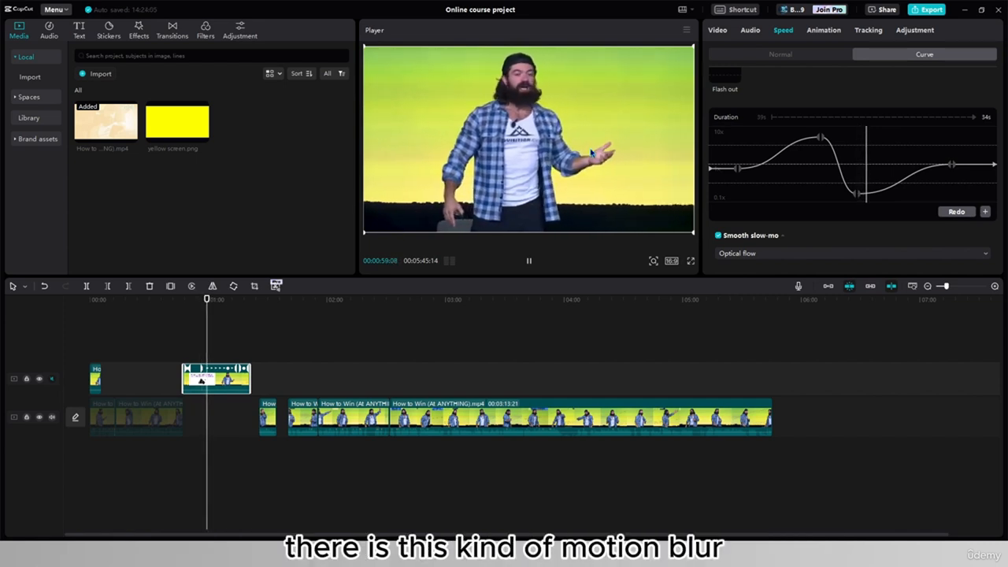
{"action": "key", "text": "space"}
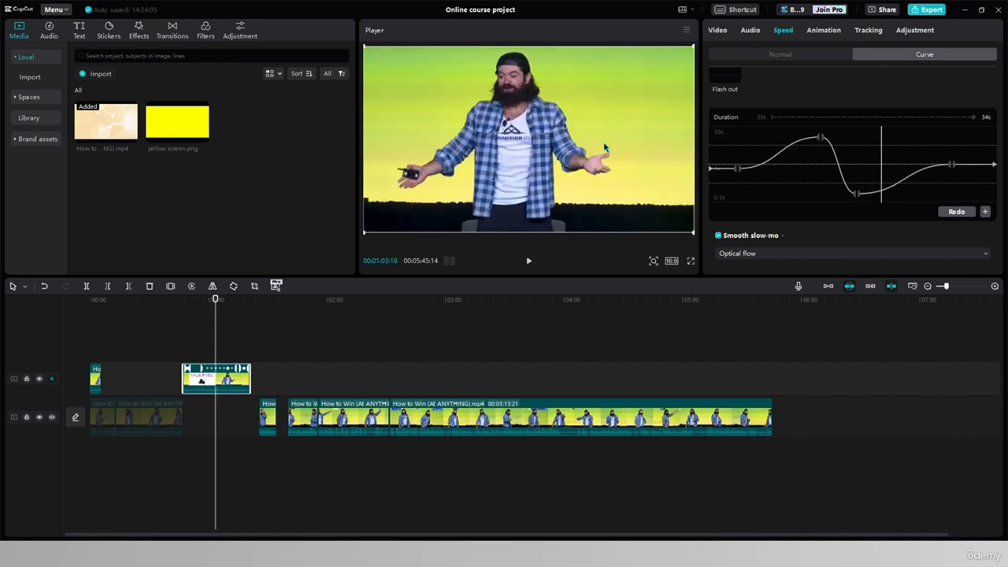
Step: Look through the In, Out and Combo animation presets for the slide clip
{"action": "left_click", "coordinate": [814, 33]}
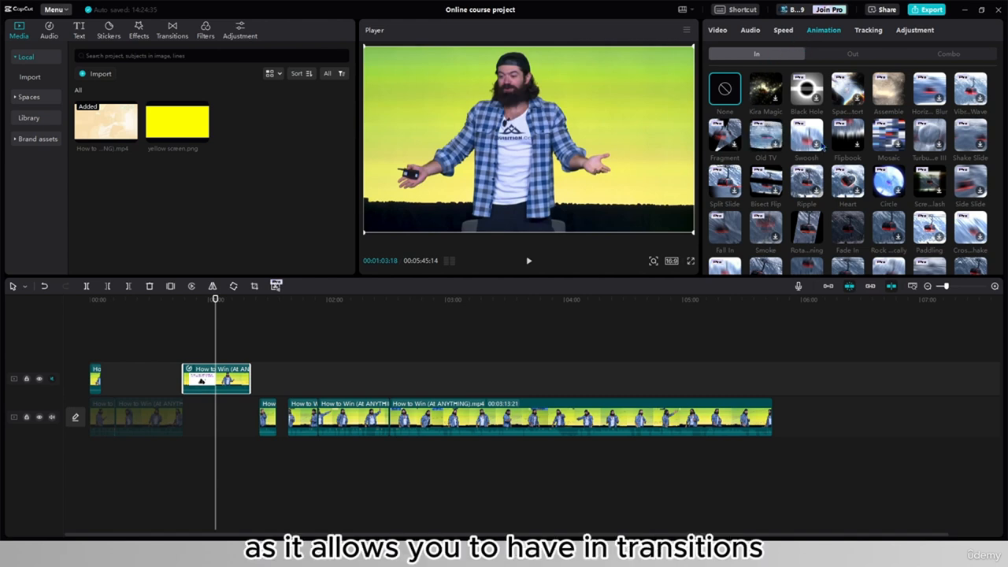
{"action": "left_click", "coordinate": [824, 55]}
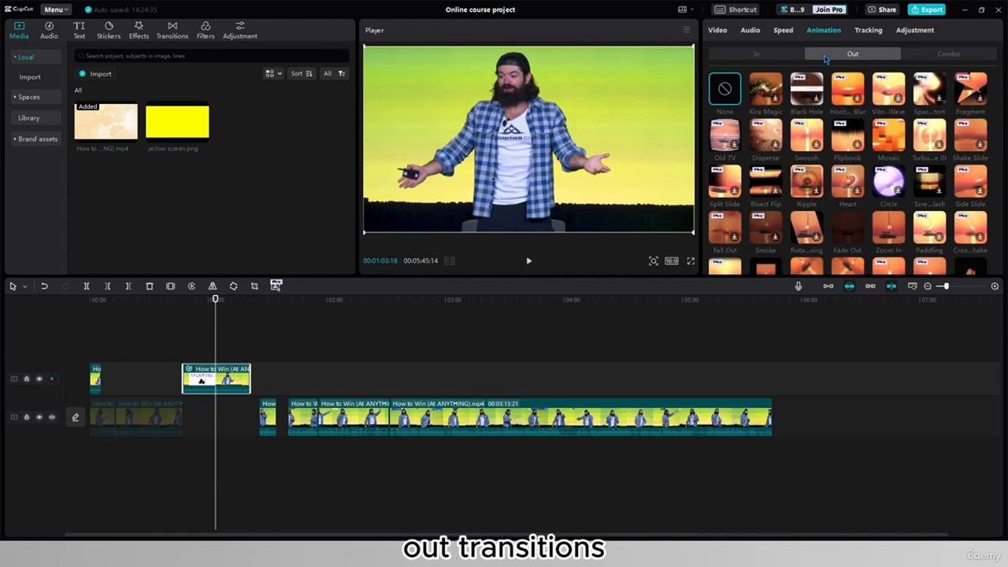
{"action": "left_click", "coordinate": [924, 55]}
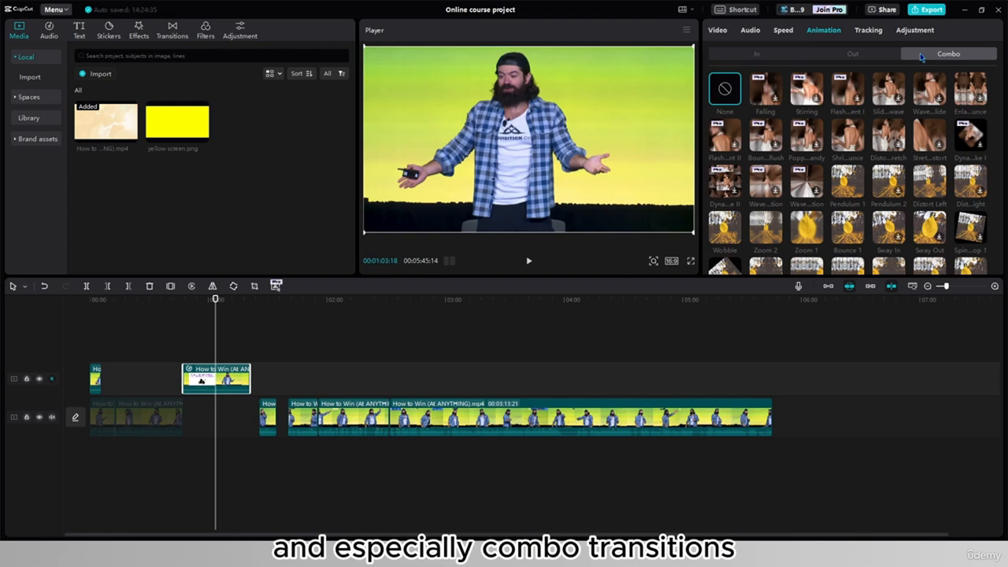
{"action": "scroll", "coordinate": [826, 252], "scroll_direction": "down", "scroll_amount": 3}
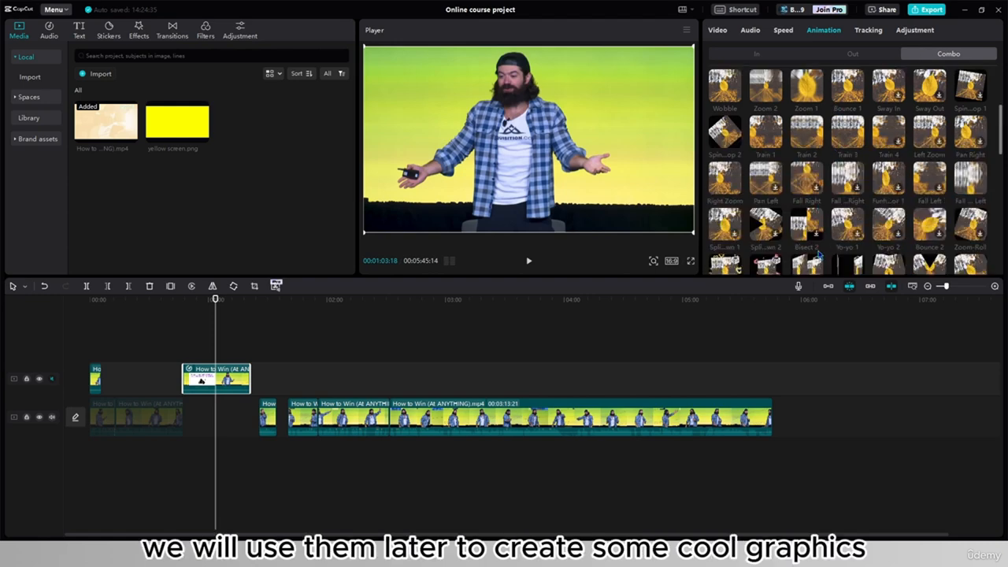
{"action": "scroll", "coordinate": [818, 252], "scroll_direction": "up", "scroll_amount": 3}
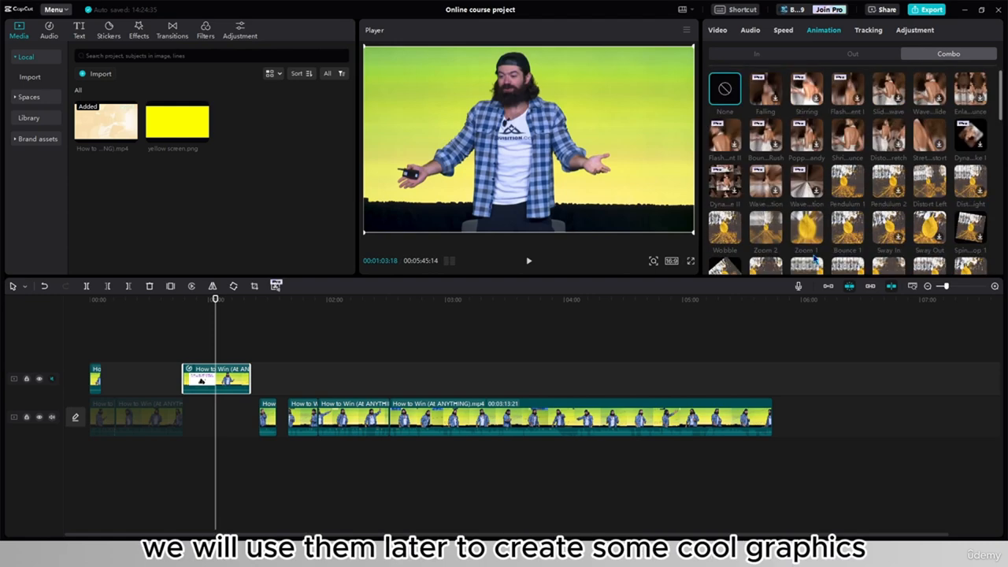
Step: Apply the Fade In entrance animation to the slide clip, lengthen its duration, and play the timeline from just before the clip
{"action": "left_click", "coordinate": [784, 56]}
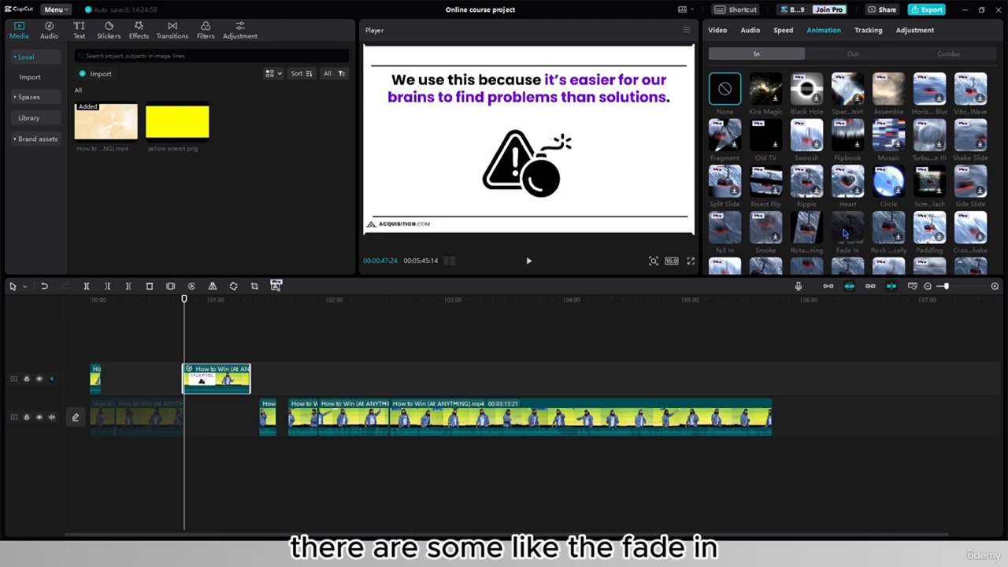
{"action": "left_click", "coordinate": [846, 229]}
{"action": "left_click", "coordinate": [772, 266]}
{"action": "left_click", "coordinate": [772, 265]}
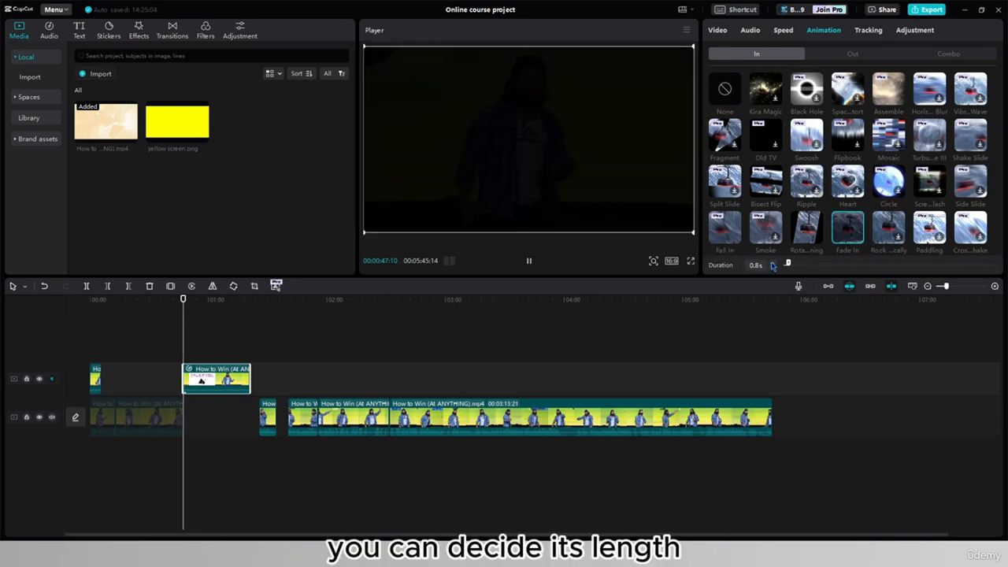
{"action": "left_click", "coordinate": [772, 265]}
{"action": "left_click", "coordinate": [178, 324]}
{"action": "key", "text": "space"}
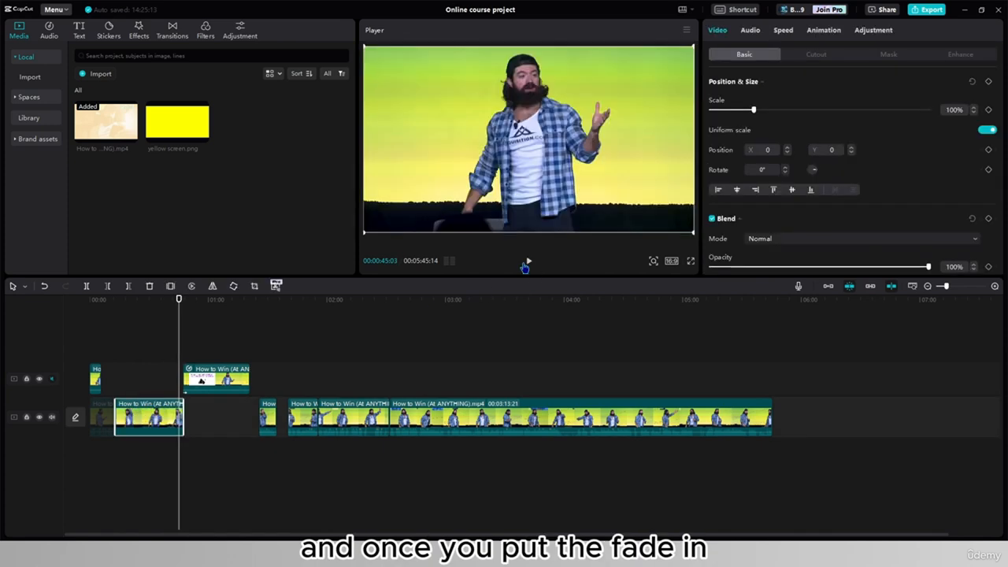
{"action": "left_click", "coordinate": [527, 262]}
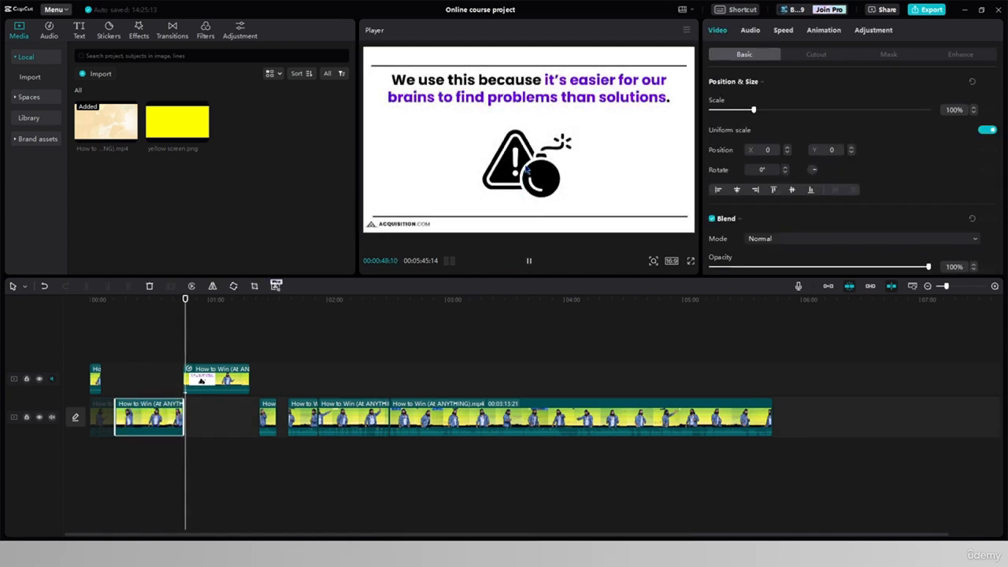
Step: Apply the Flip 4 combo animation to the slide clip and preview it further along the clip
{"action": "left_click", "coordinate": [823, 30]}
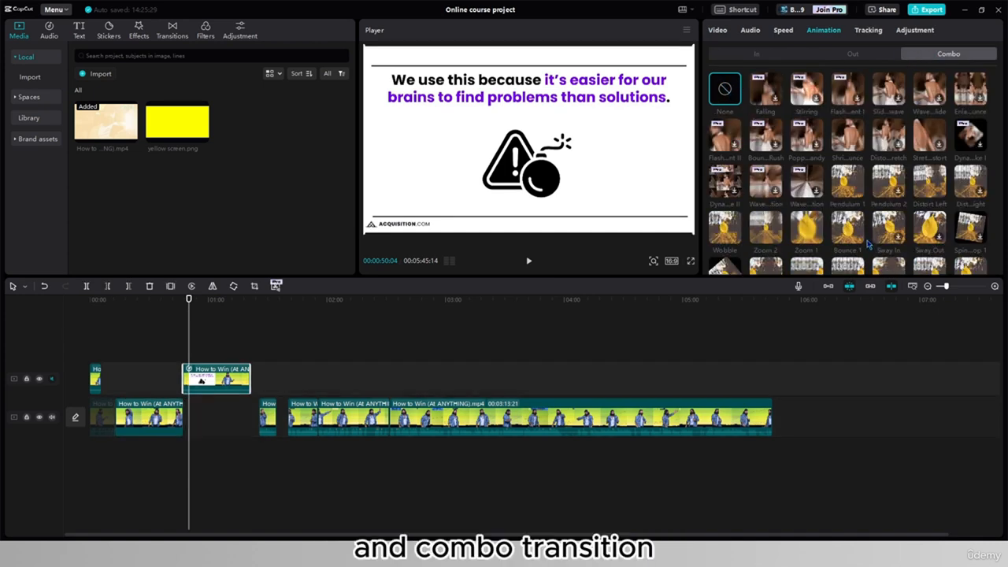
{"action": "left_click", "coordinate": [848, 229]}
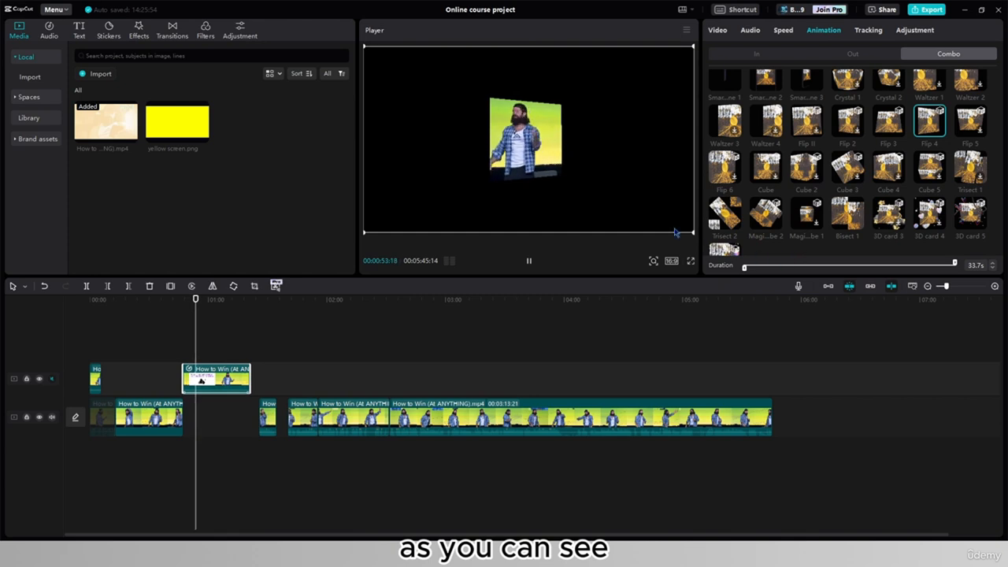
{"action": "left_click", "coordinate": [222, 378]}
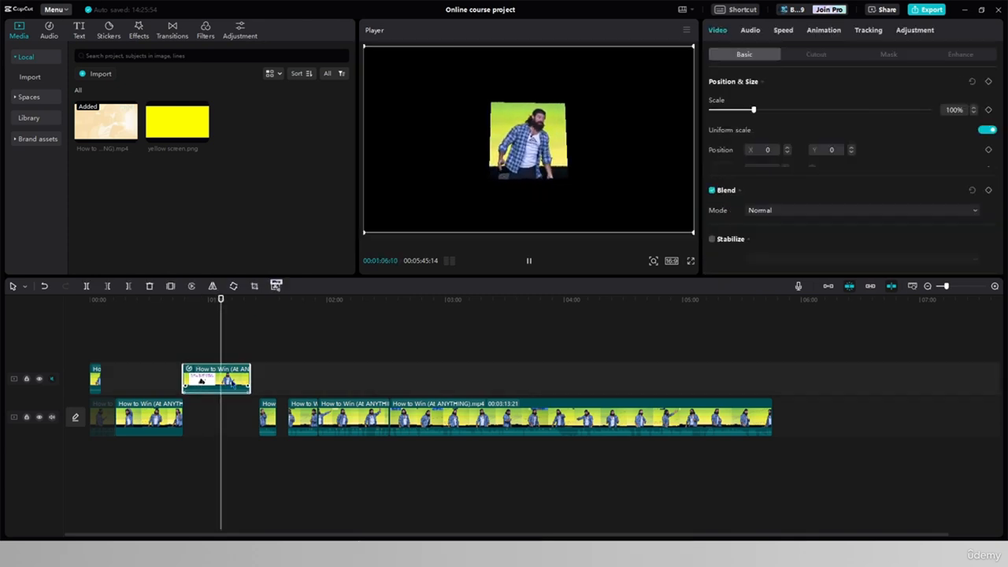
{"action": "left_click", "coordinate": [823, 29]}
Step: Select Motion tracking for the slide clip and place the tracking box over the speaker's head and upper body
{"action": "left_click", "coordinate": [867, 30]}
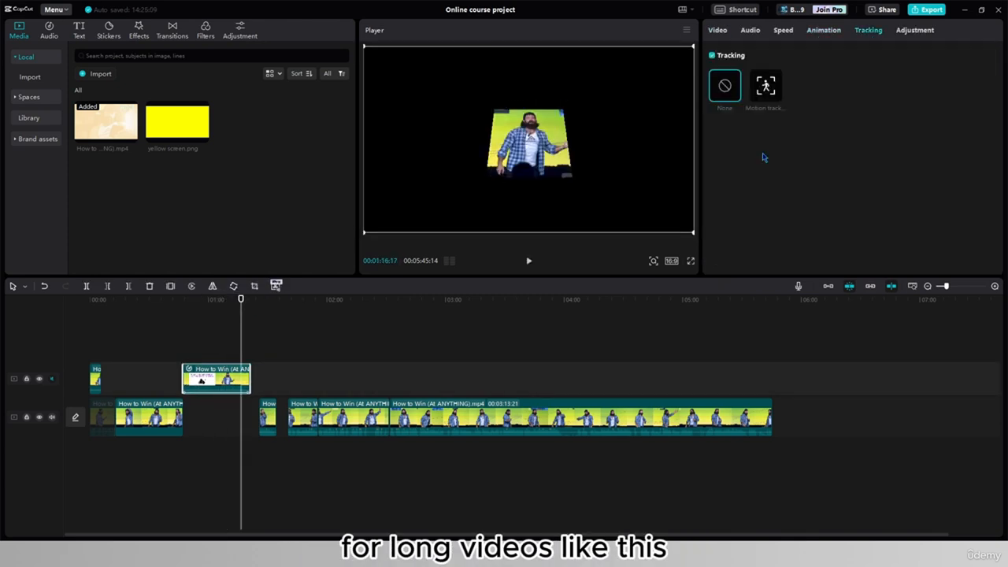
{"action": "left_click", "coordinate": [773, 91]}
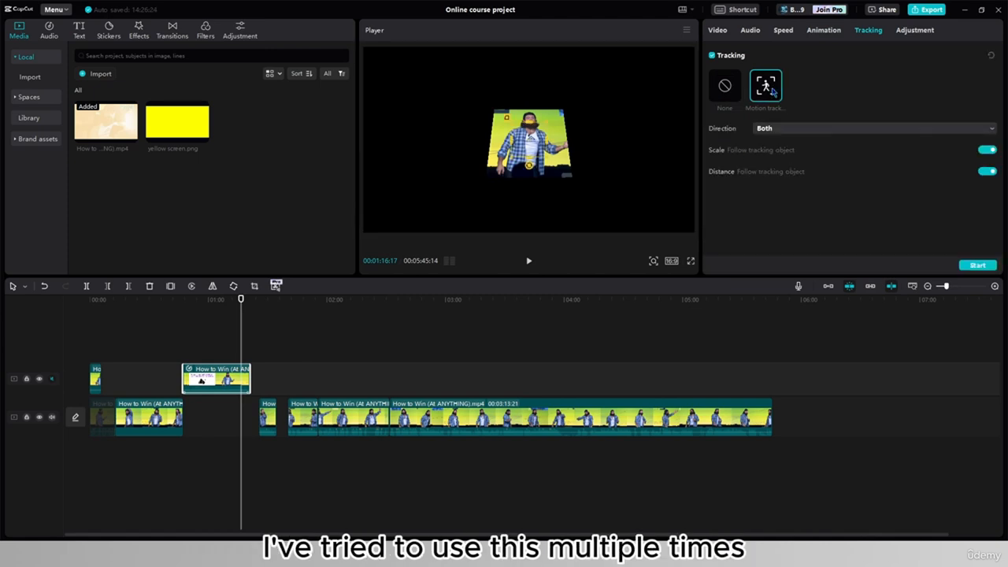
{"action": "left_click_drag", "start_coordinate": [529, 141], "coordinate": [531, 124]}
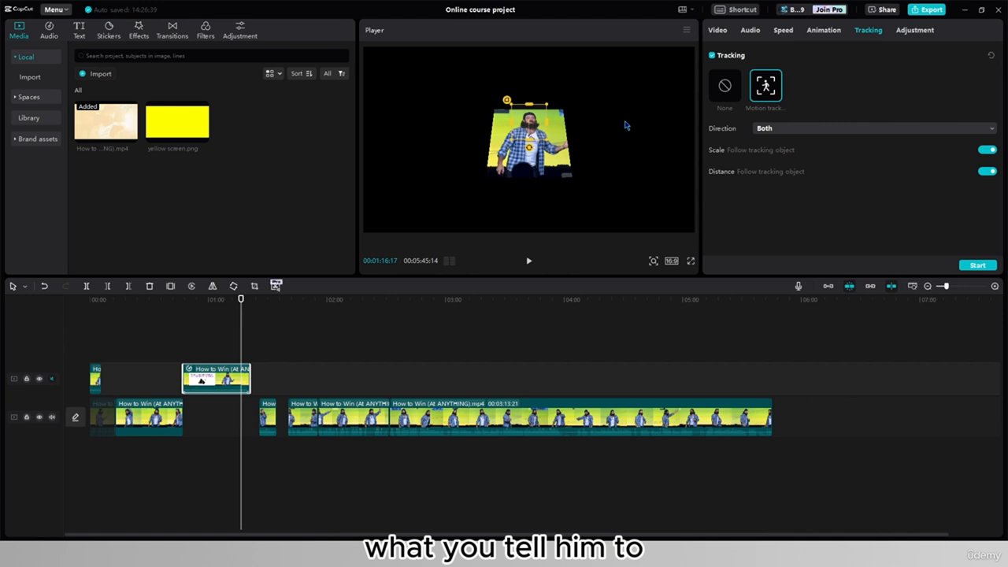
Step: Look over the clip's basic position and keyframe controls and its Adjustment settings for color, lightness and effects
{"action": "left_click", "coordinate": [713, 32]}
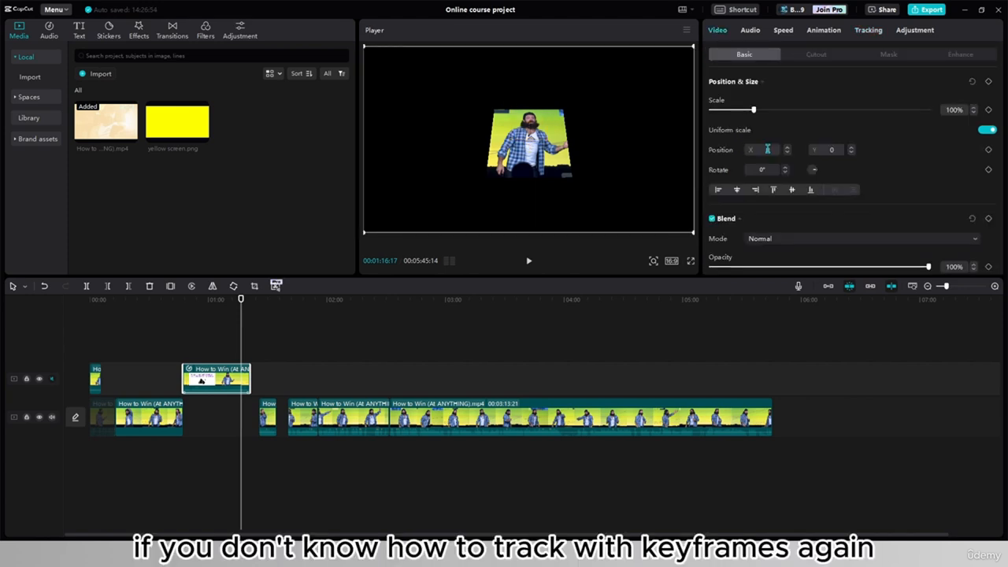
{"action": "left_click", "coordinate": [921, 35]}
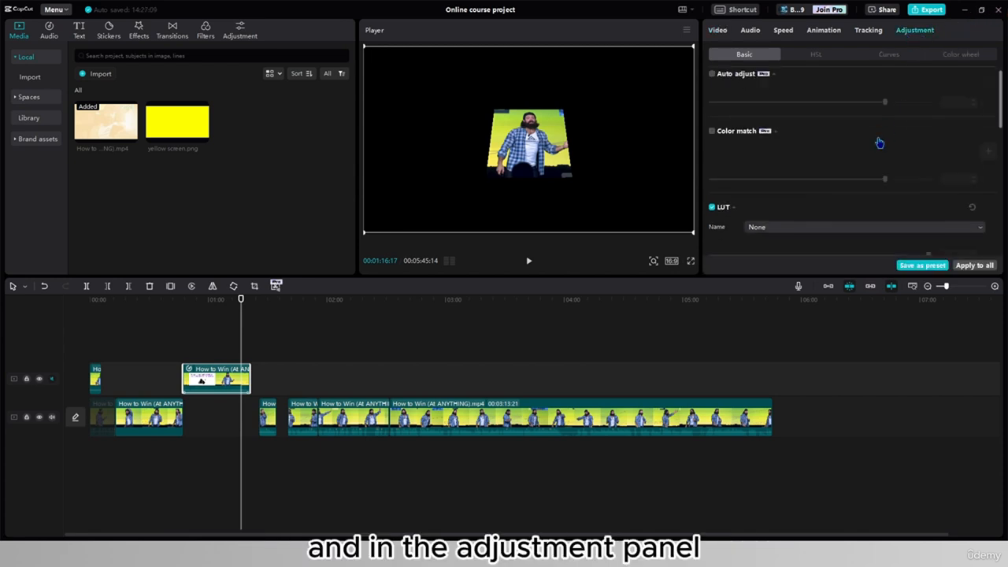
{"action": "scroll", "coordinate": [881, 138], "scroll_direction": "down", "scroll_amount": 5}
{"action": "scroll", "coordinate": [880, 139], "scroll_direction": "down", "scroll_amount": 1}
{"action": "scroll", "coordinate": [878, 139], "scroll_direction": "up", "scroll_amount": 4}
{"action": "scroll", "coordinate": [848, 160], "scroll_direction": "down", "scroll_amount": 1}
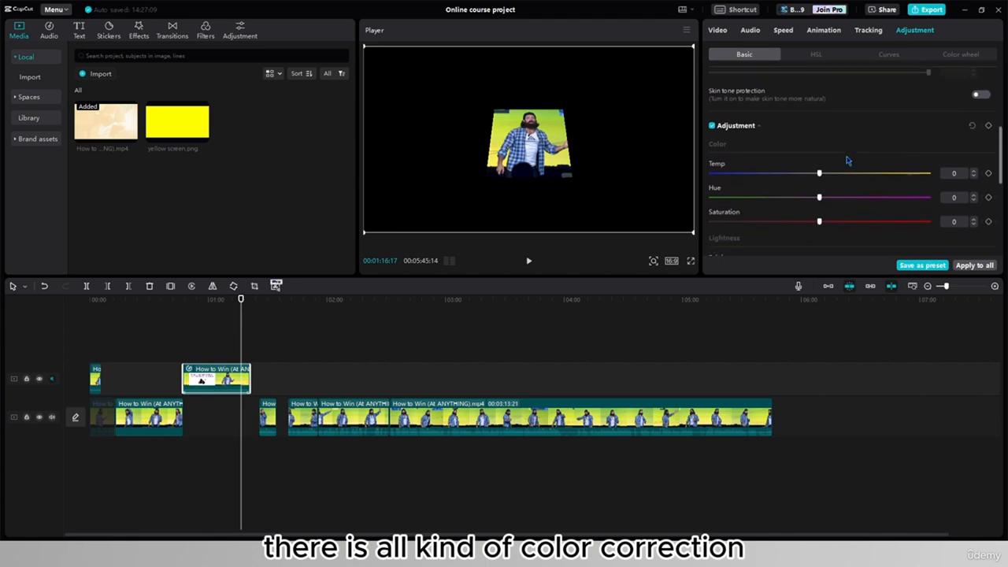
{"action": "scroll", "coordinate": [848, 158], "scroll_direction": "down", "scroll_amount": 3}
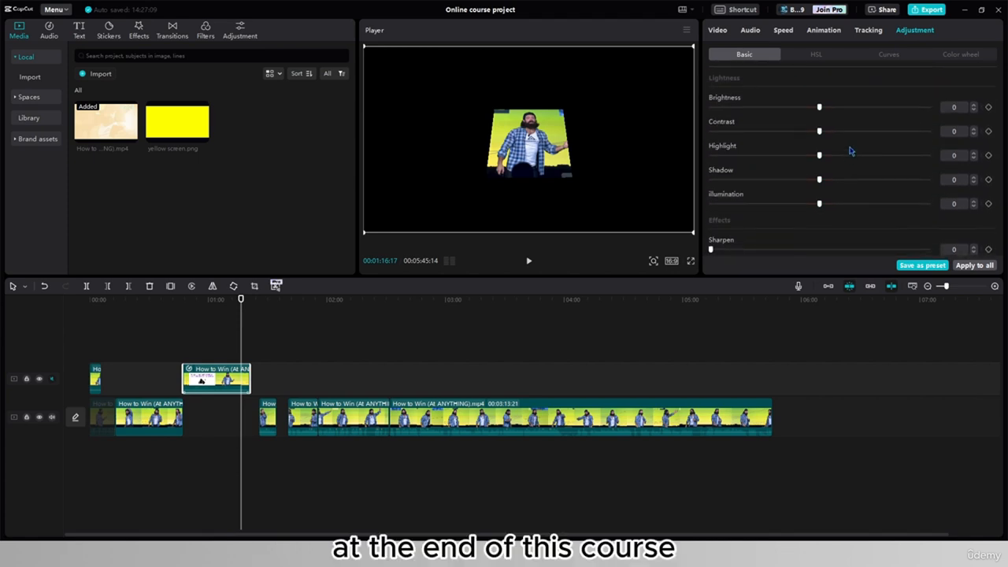